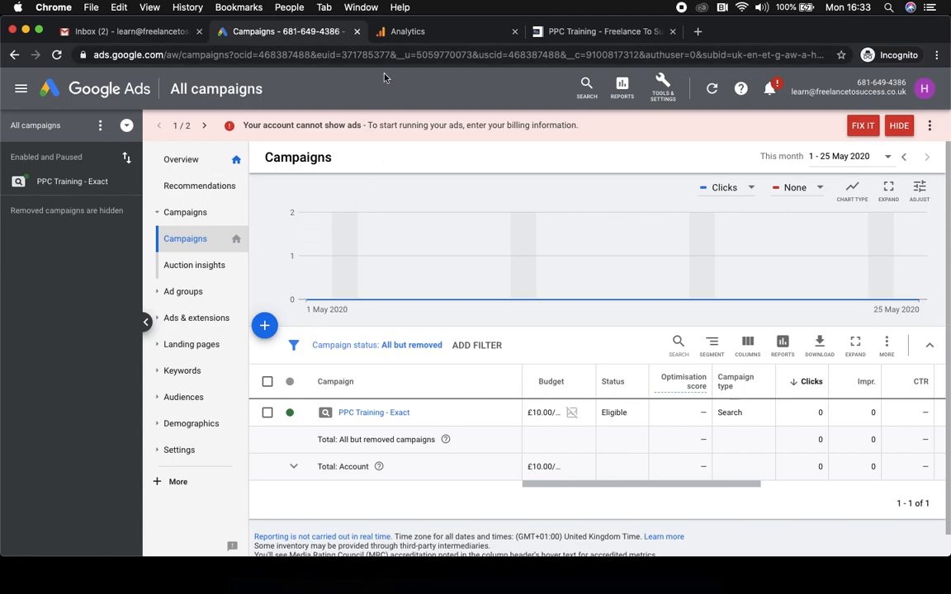
- Open the Google Analytics linking details from the linked accounts setup in Google Ads
{"action": "left_click", "coordinate": [399, 30]}
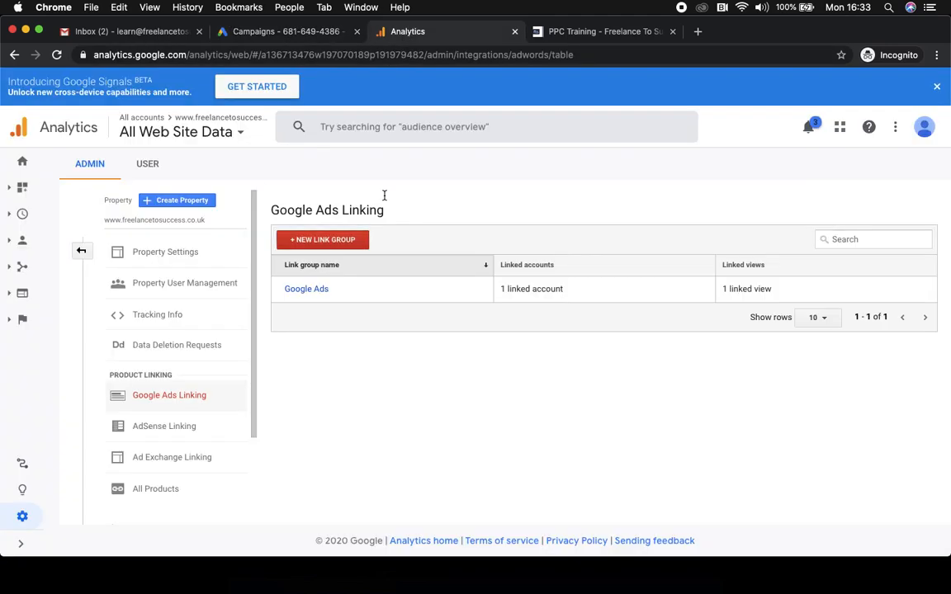
{"action": "left_click", "coordinate": [248, 33]}
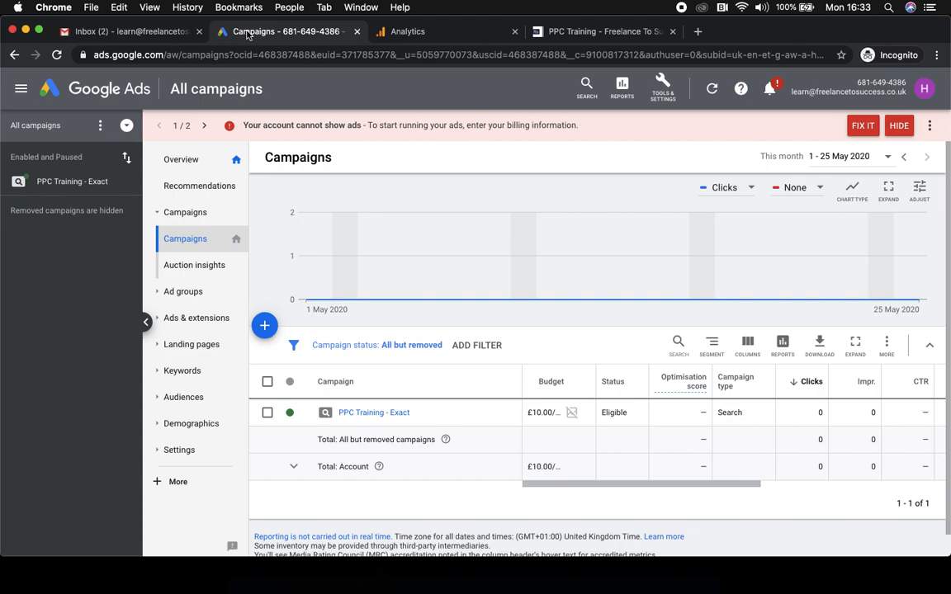
{"action": "left_click", "coordinate": [664, 92]}
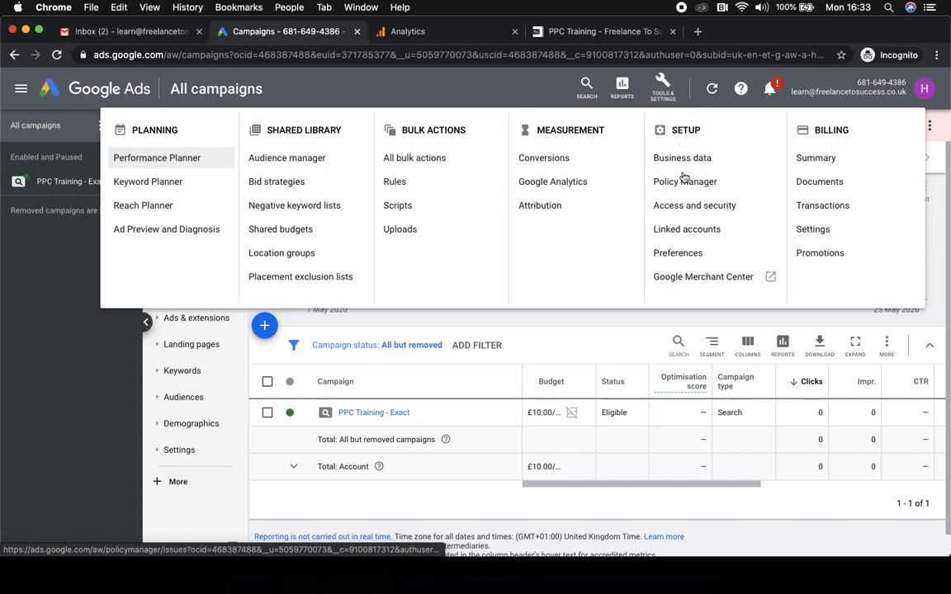
{"action": "left_click", "coordinate": [682, 230]}
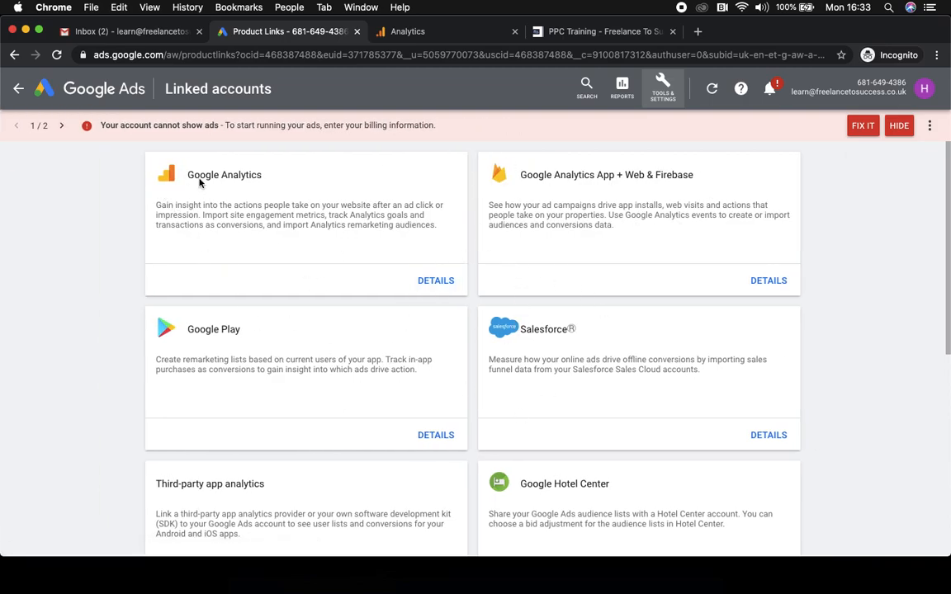
{"action": "left_click", "coordinate": [444, 281]}
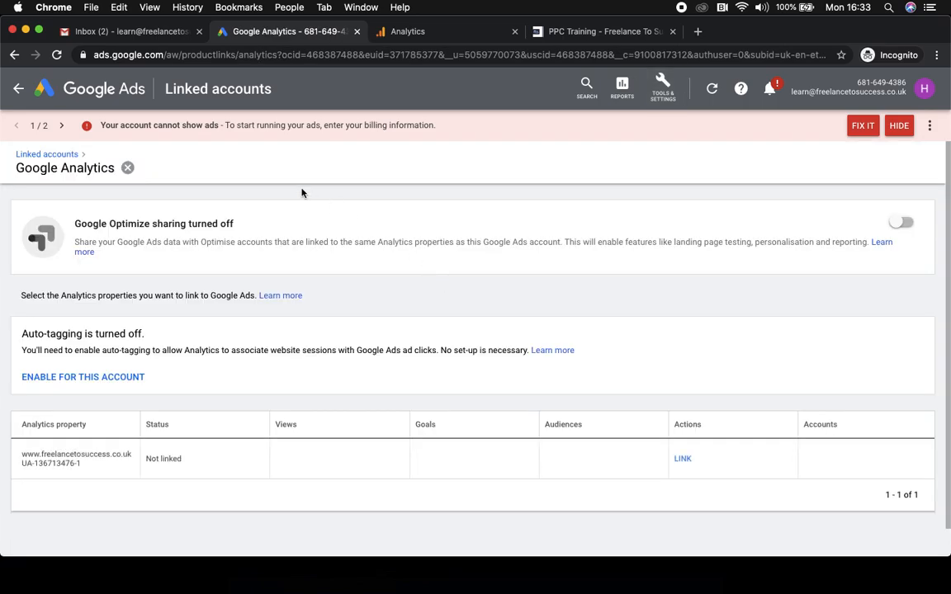
{"action": "scroll", "coordinate": [181, 309], "scroll_direction": "down", "scroll_amount": 1}
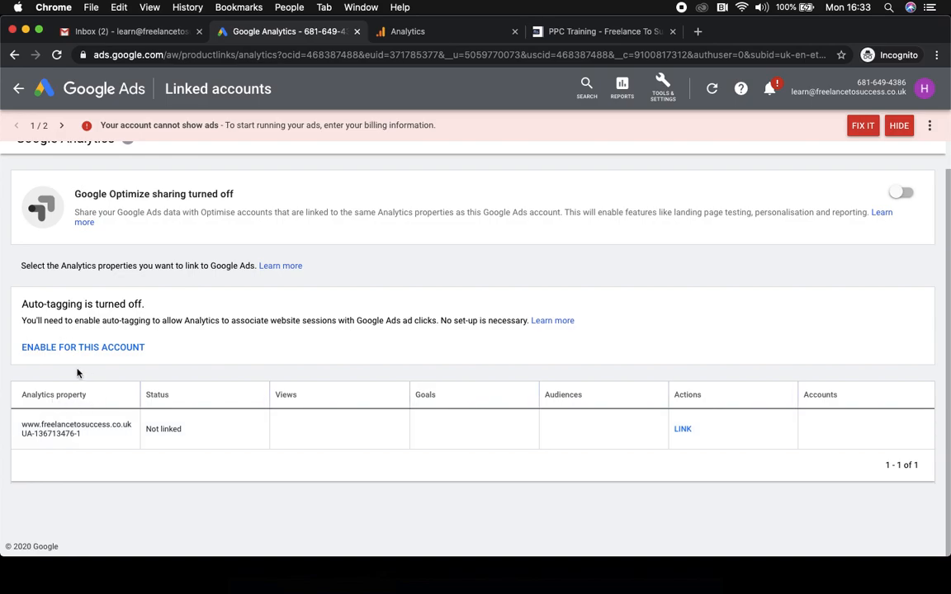
- Check the account, property and view available in Google Analytics, and return to the Google Ads linking page
{"action": "left_click", "coordinate": [408, 29]}
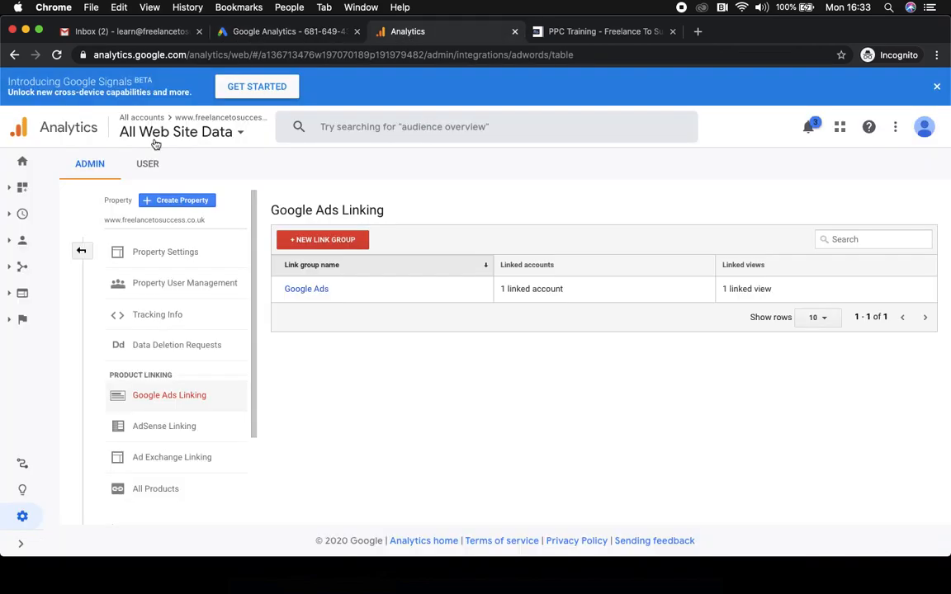
{"action": "left_click", "coordinate": [238, 134]}
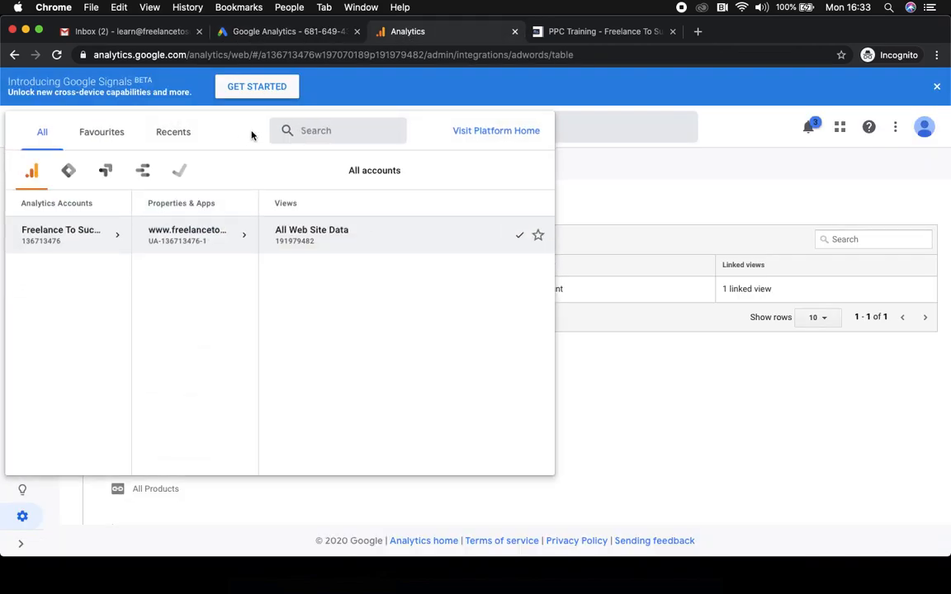
{"action": "left_click", "coordinate": [597, 193]}
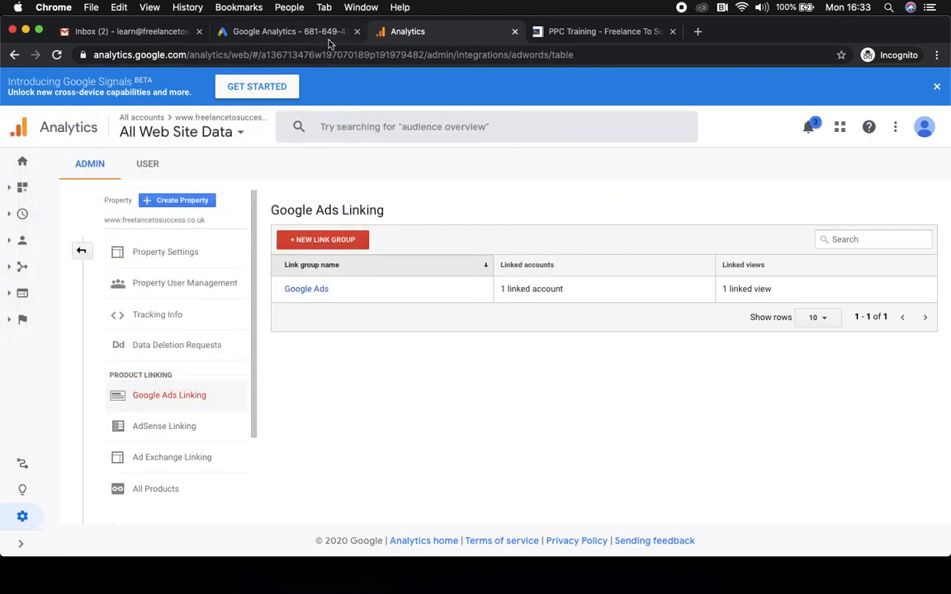
{"action": "left_click", "coordinate": [295, 34]}
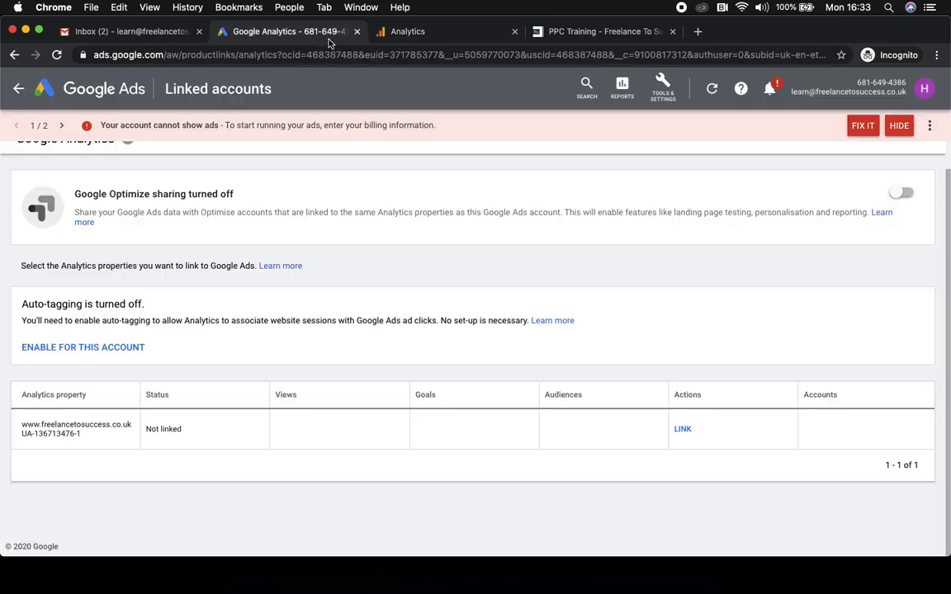
{"action": "left_click", "coordinate": [682, 429]}
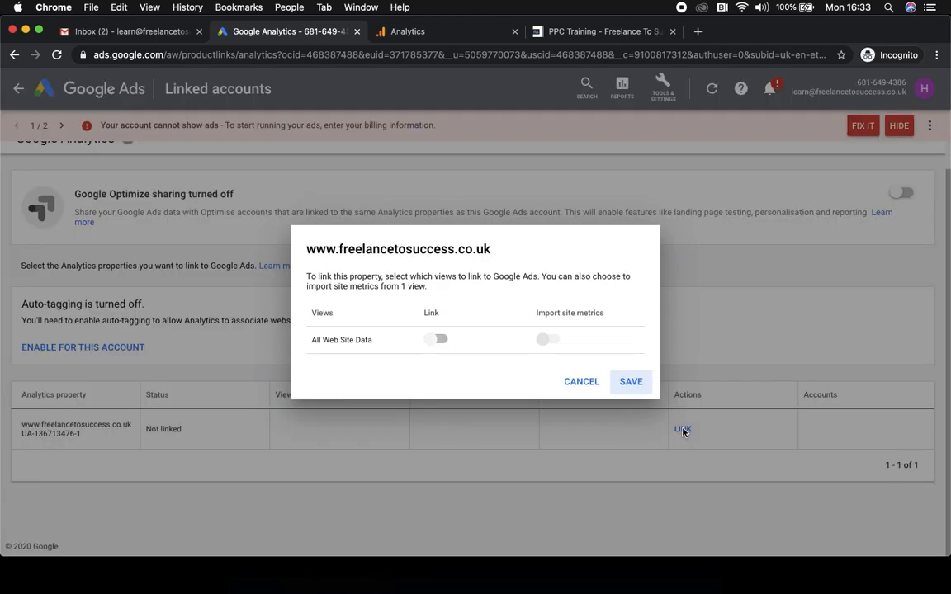
{"action": "left_click", "coordinate": [430, 341]}
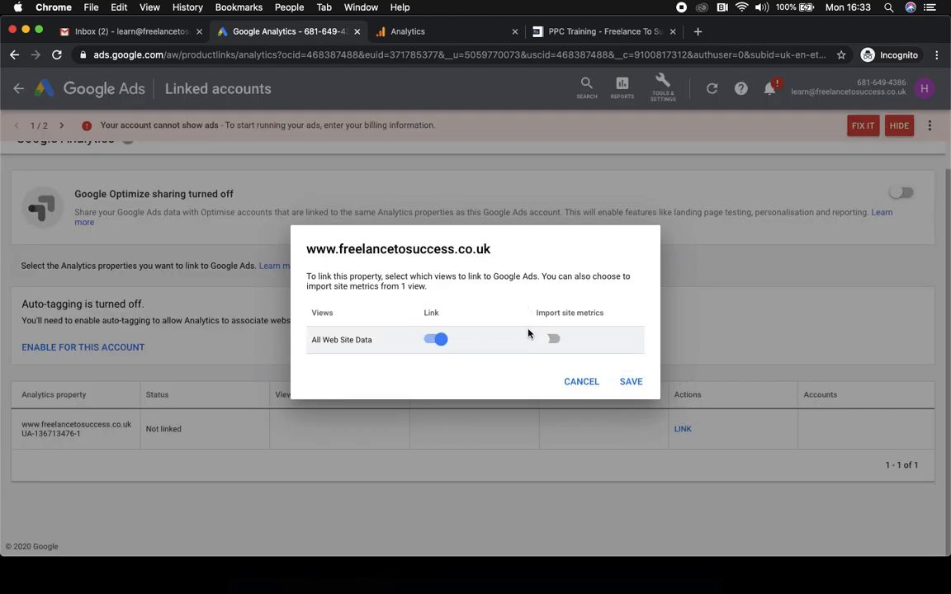
{"action": "left_click", "coordinate": [552, 339]}
{"action": "left_click", "coordinate": [630, 382]}
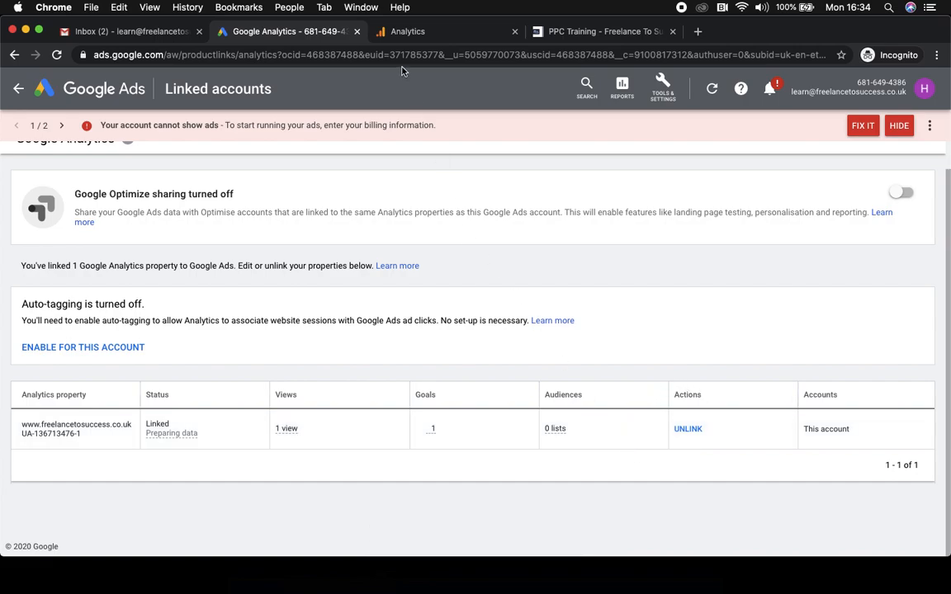
- Reload the Google Ads Linking list in Google Analytics, reopen it from the property admin, and compare it with the link status in Google Ads
{"action": "left_click", "coordinate": [373, 33]}
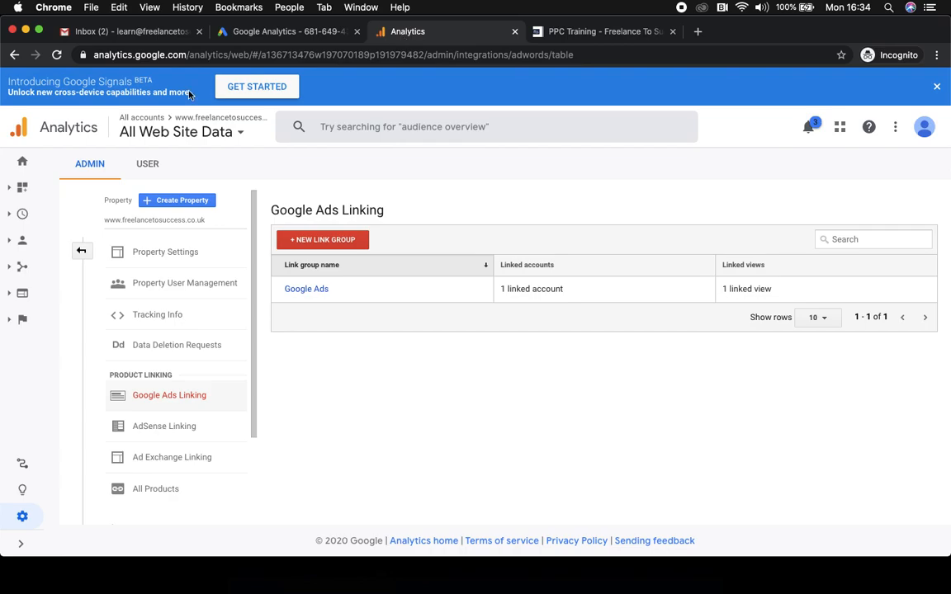
{"action": "left_click", "coordinate": [55, 52]}
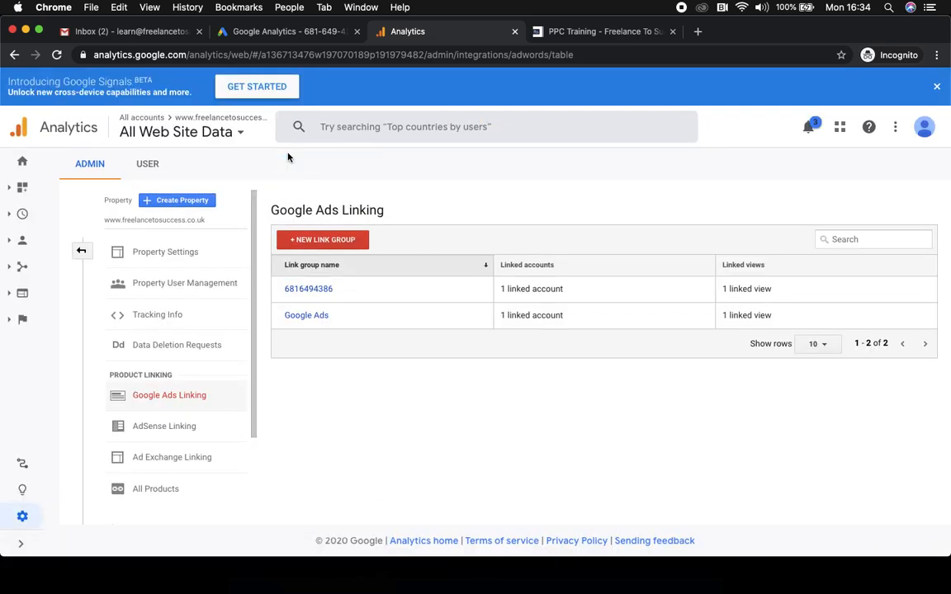
{"action": "left_click", "coordinate": [23, 517]}
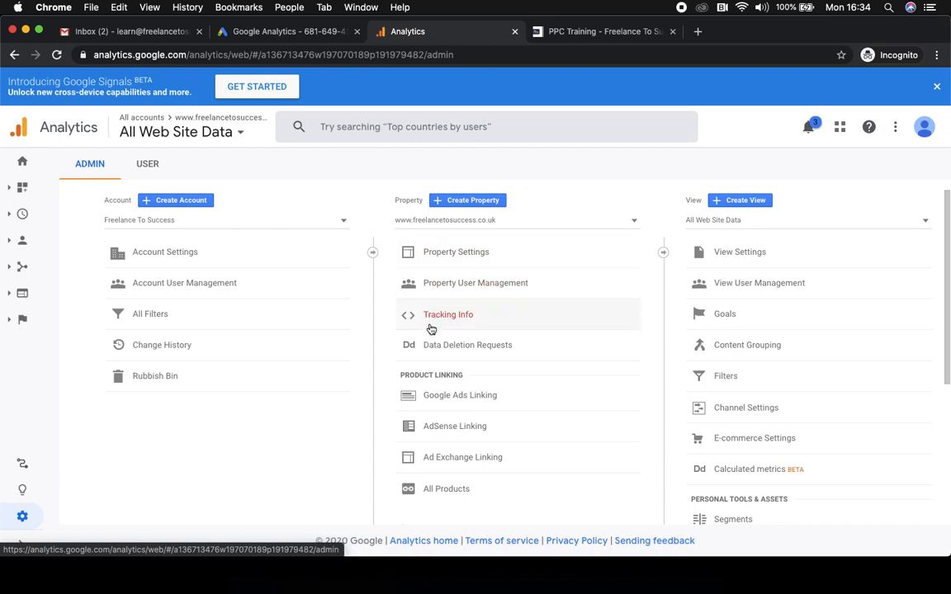
{"action": "left_click", "coordinate": [456, 395]}
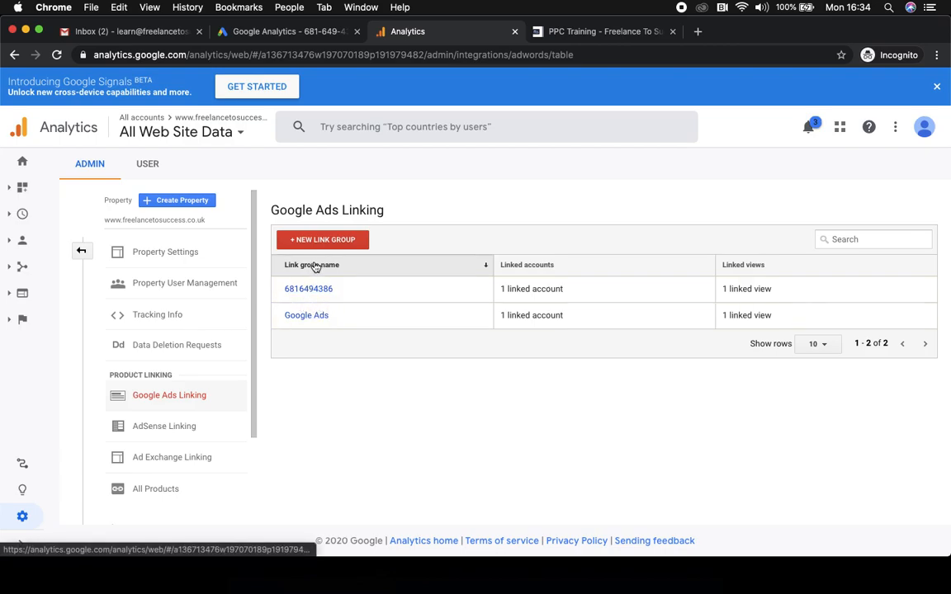
{"action": "left_click", "coordinate": [306, 33]}
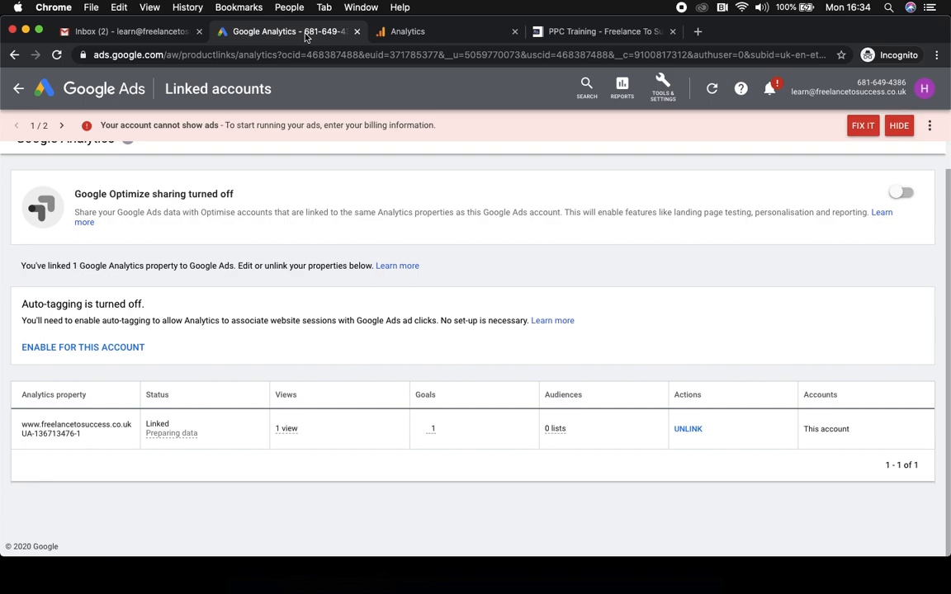
{"action": "left_click", "coordinate": [408, 31]}
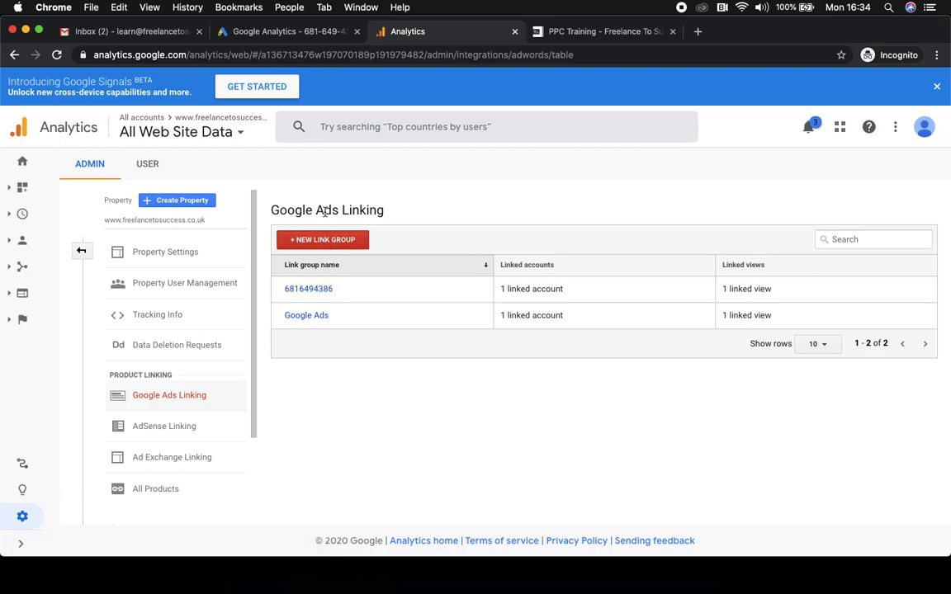
- Start a new Google Ads link group in Google Analytics and select the remaining unlinked Google Ads account for it
{"action": "left_click", "coordinate": [336, 244]}
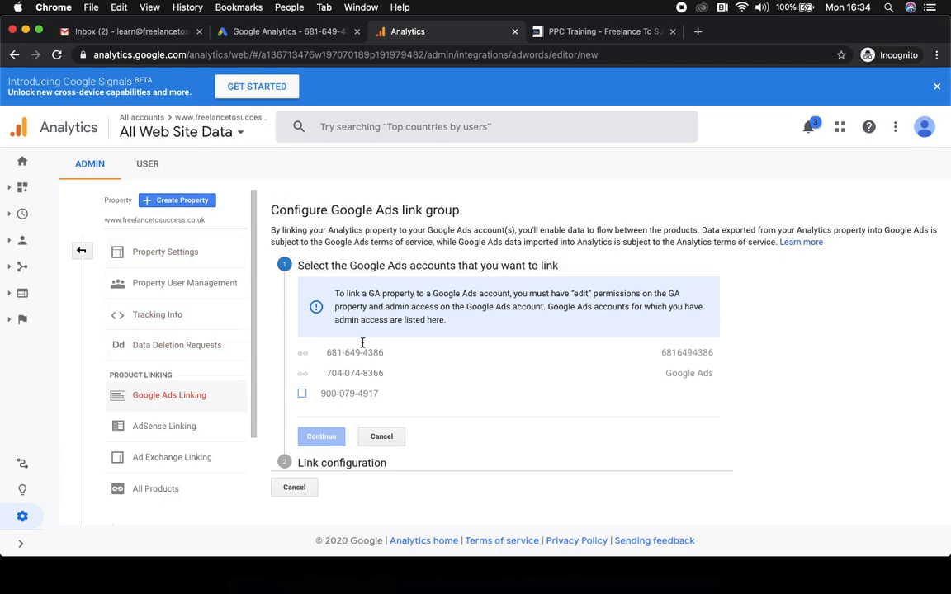
{"action": "left_click", "coordinate": [285, 33]}
{"action": "left_click", "coordinate": [431, 33]}
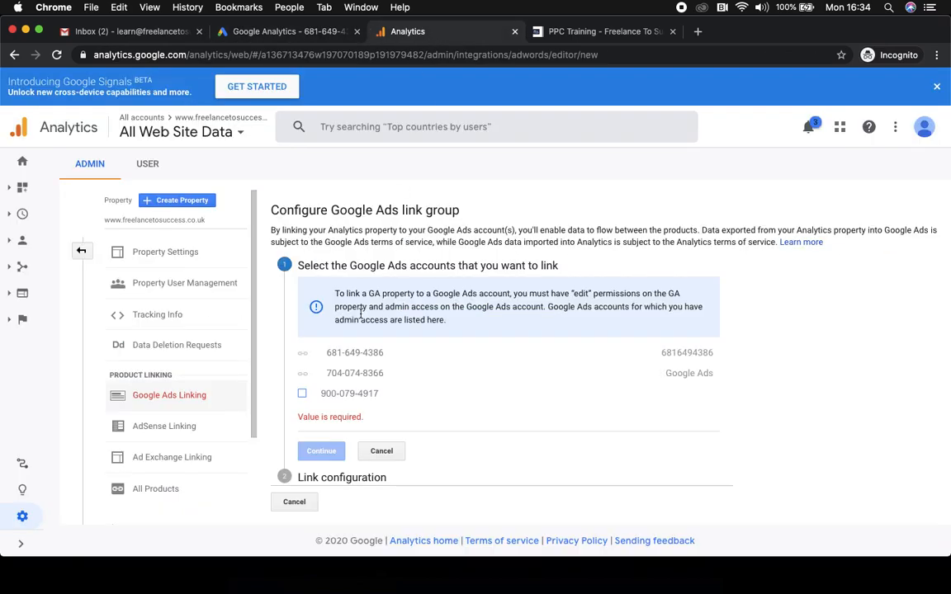
{"action": "left_click", "coordinate": [302, 394]}
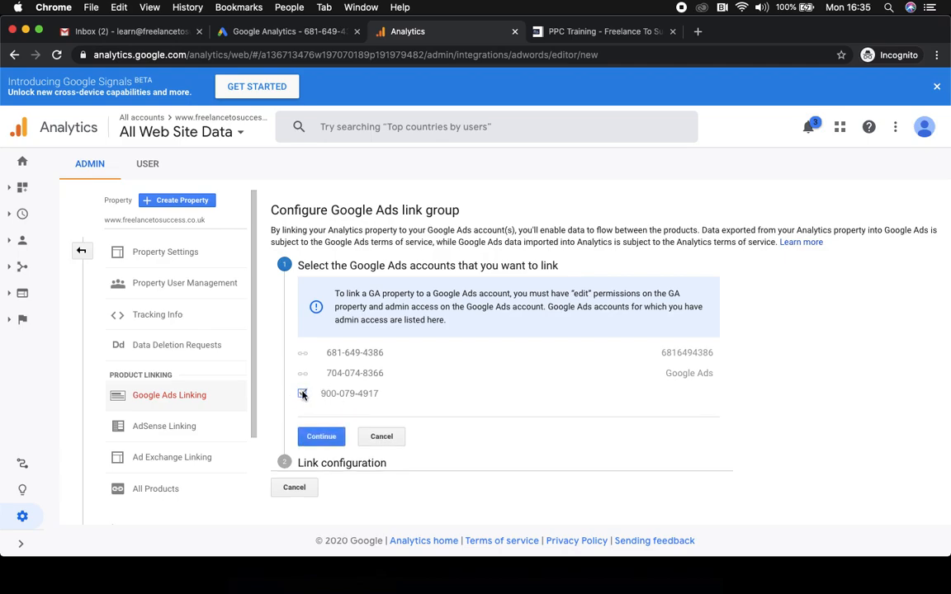
{"action": "left_click", "coordinate": [319, 436]}
- Title the link group "Google Ads Test", enable the link for All Web Site Data, link the accounts and finish the setup
{"action": "type", "text": "G"}
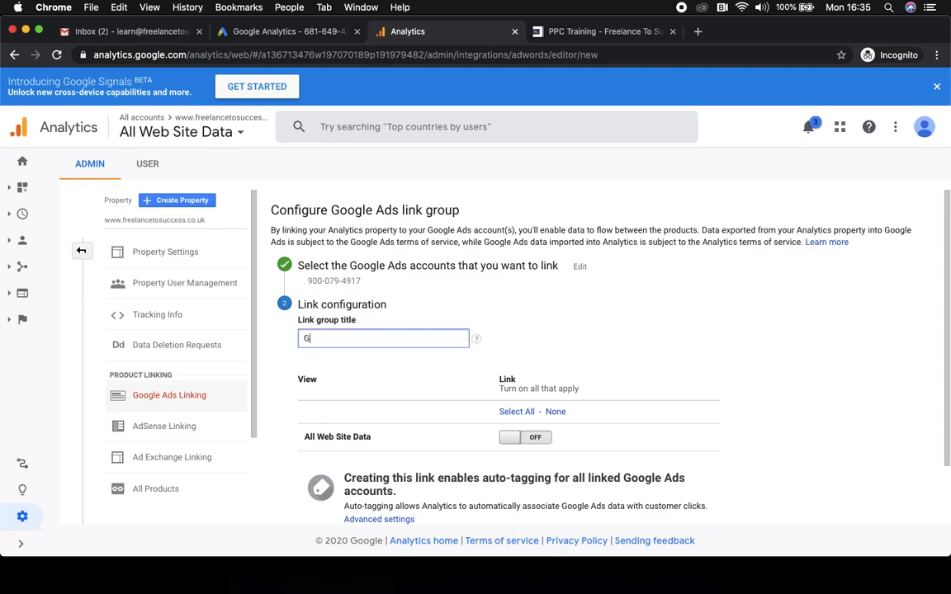
{"action": "type", "text": "oogle Ads Test"}
{"action": "scroll", "coordinate": [418, 319], "scroll_direction": "down", "scroll_amount": 2}
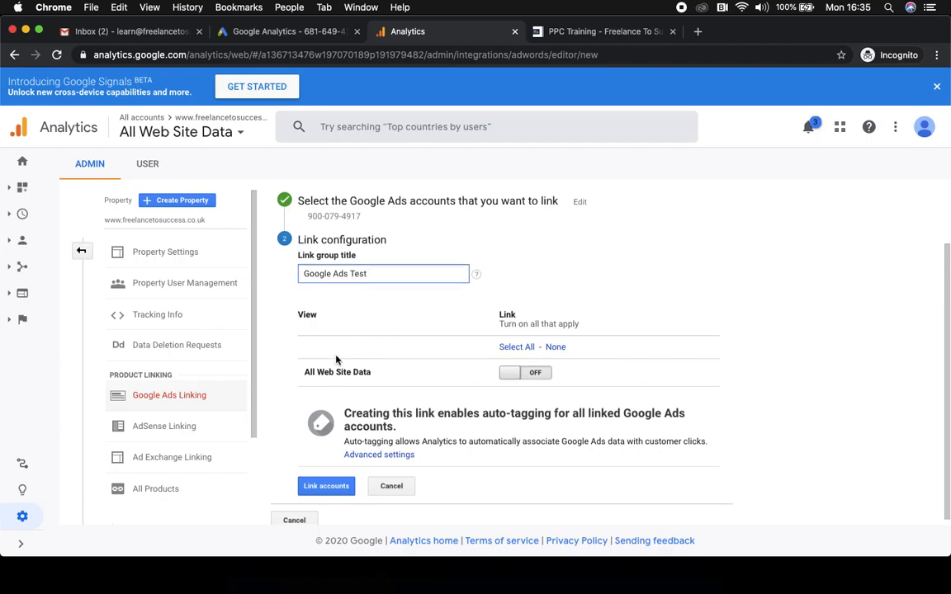
{"action": "left_click", "coordinate": [503, 373]}
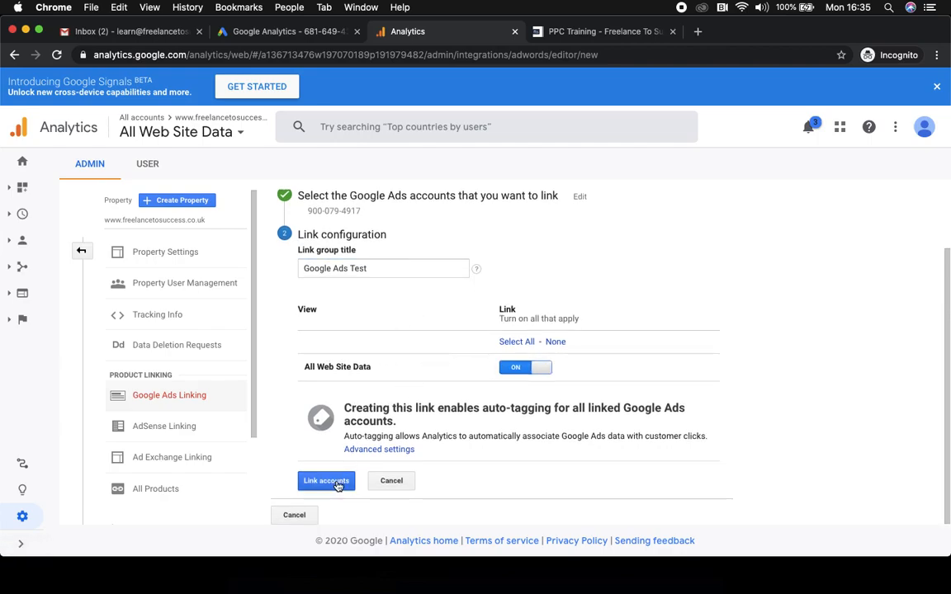
{"action": "left_click", "coordinate": [336, 483]}
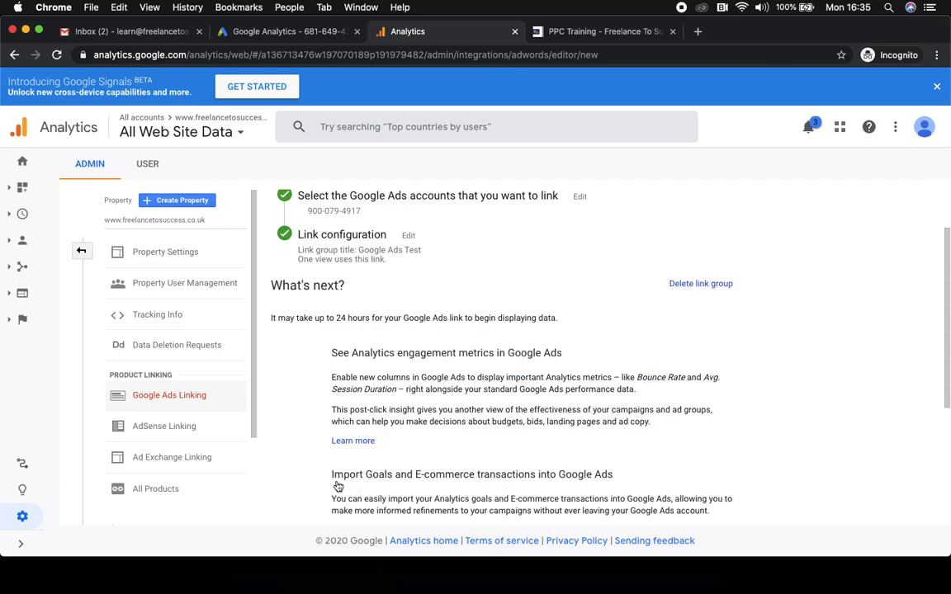
{"action": "scroll", "coordinate": [333, 484], "scroll_direction": "down", "scroll_amount": 5}
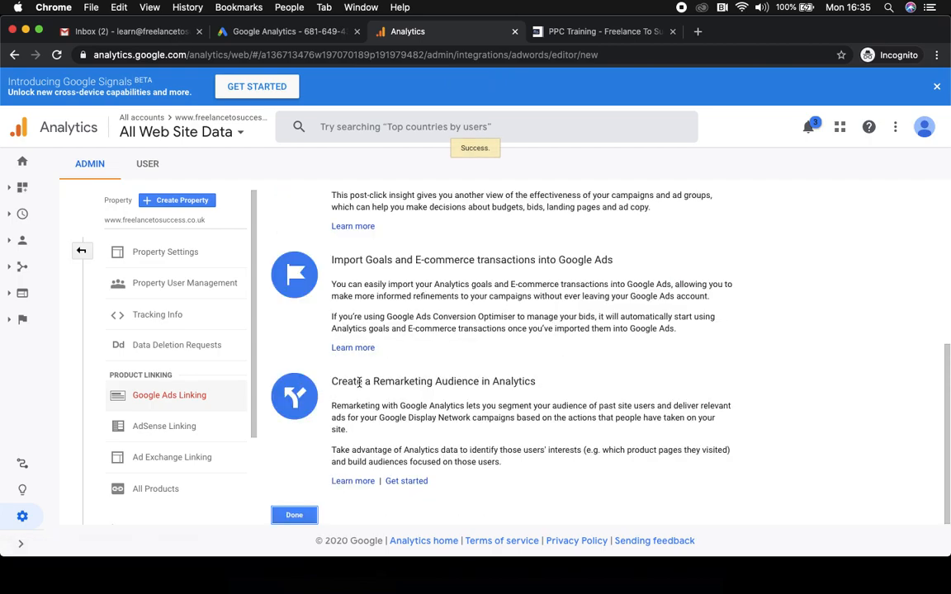
{"action": "left_click", "coordinate": [291, 517]}
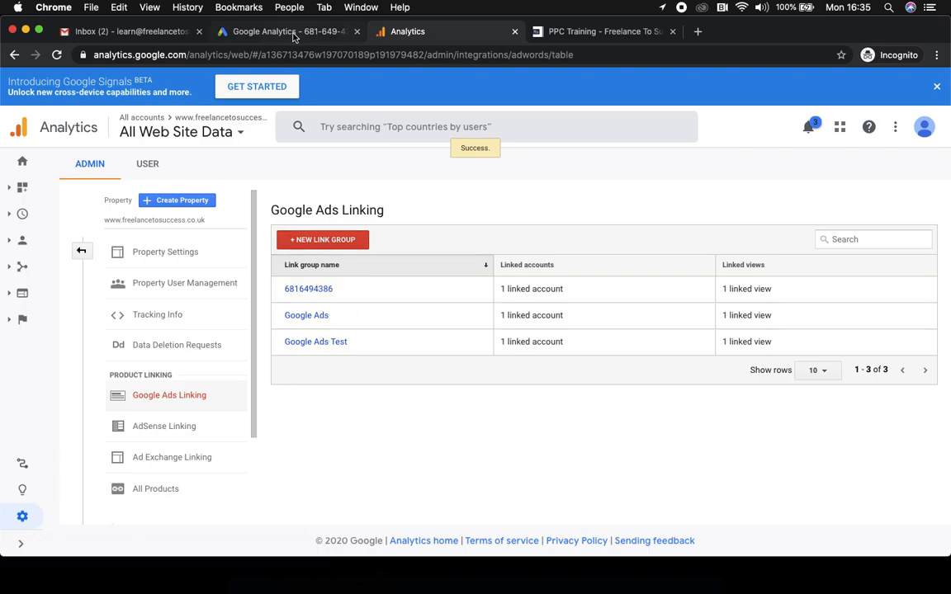
{"action": "left_click", "coordinate": [273, 32]}
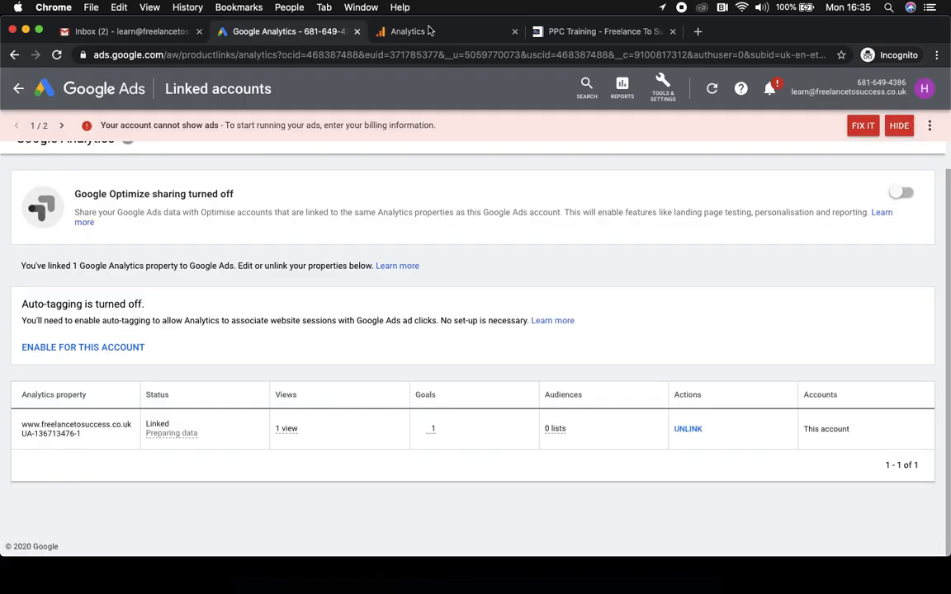
{"action": "left_click", "coordinate": [381, 33]}
{"action": "left_click", "coordinate": [345, 34]}
{"action": "left_click", "coordinate": [368, 29]}
{"action": "left_click", "coordinate": [318, 33]}
- Open the goals of the All Web Site Data view in the Google Analytics admin
{"action": "left_click", "coordinate": [409, 33]}
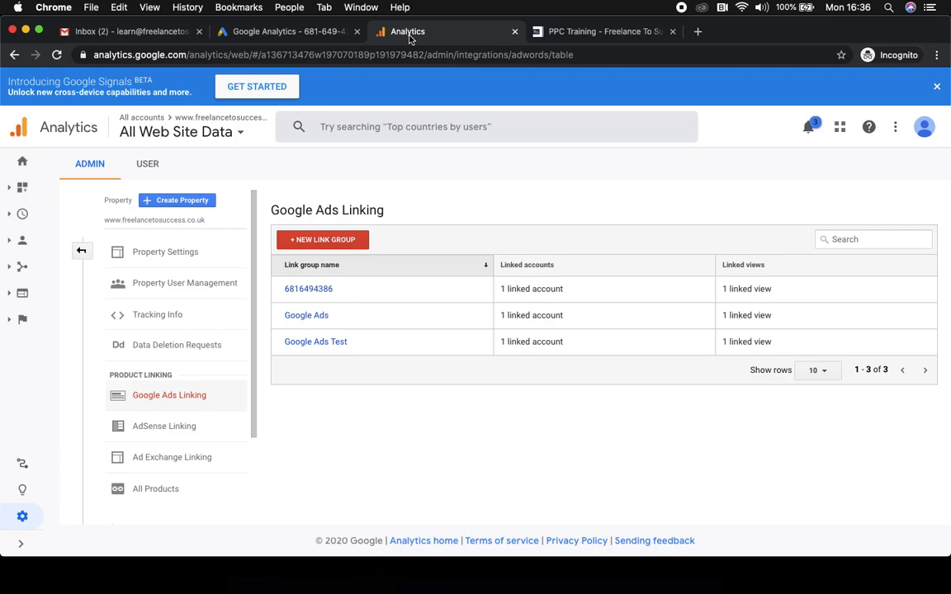
{"action": "left_click", "coordinate": [24, 517]}
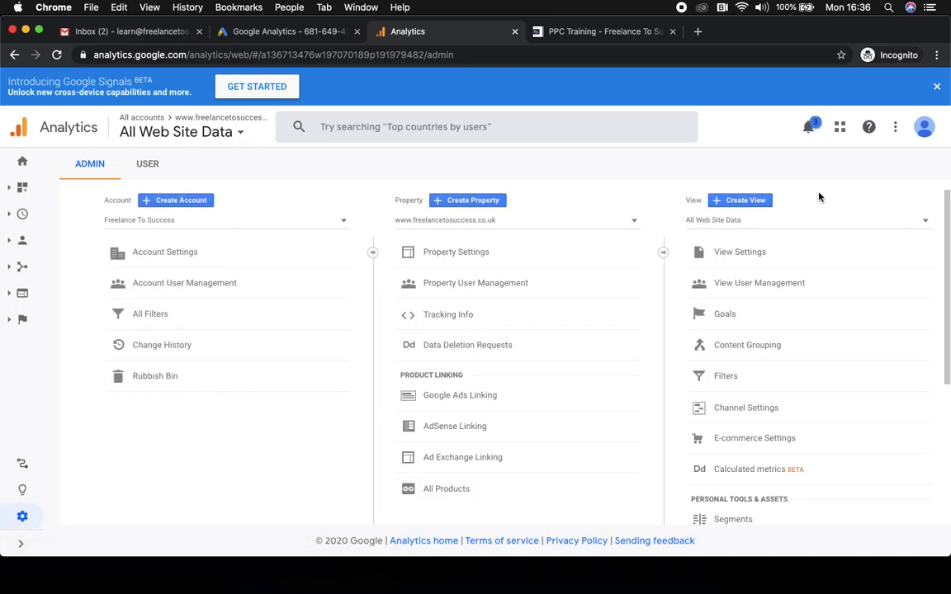
{"action": "left_click", "coordinate": [725, 314]}
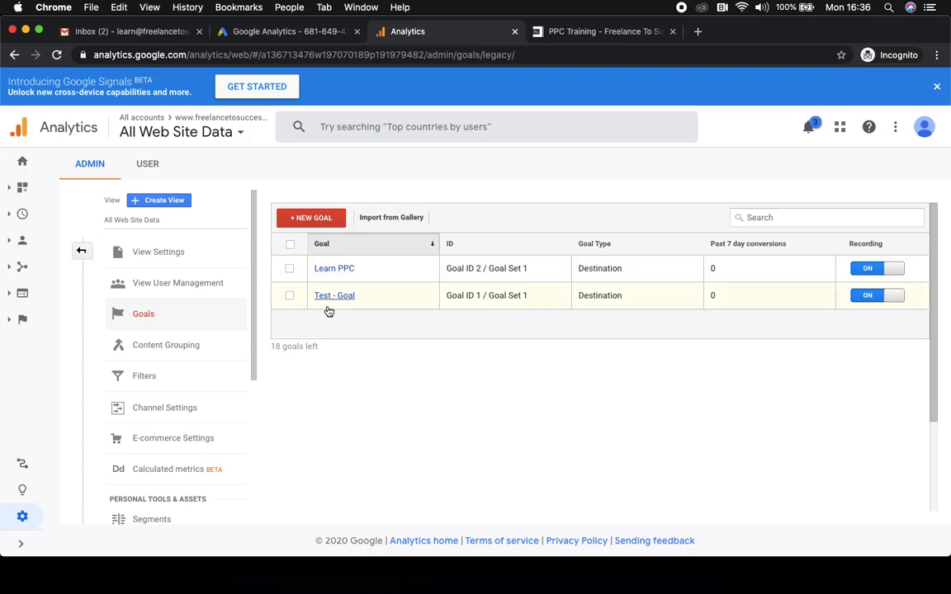
- Examine the contact form on the website's PPC Training page and return to the goals list in Google Analytics
{"action": "left_click", "coordinate": [545, 31]}
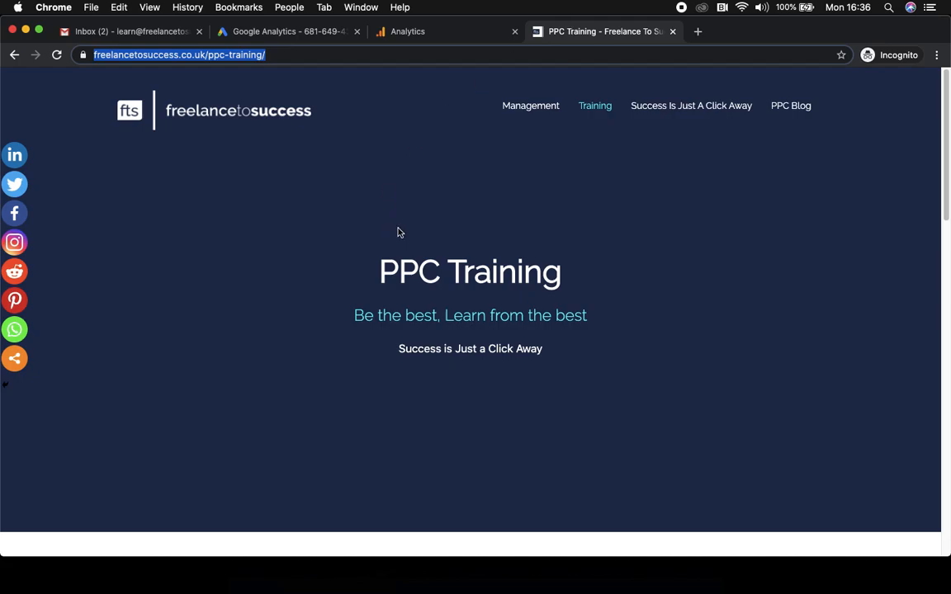
{"action": "scroll", "coordinate": [431, 172], "scroll_direction": "down", "scroll_amount": 15}
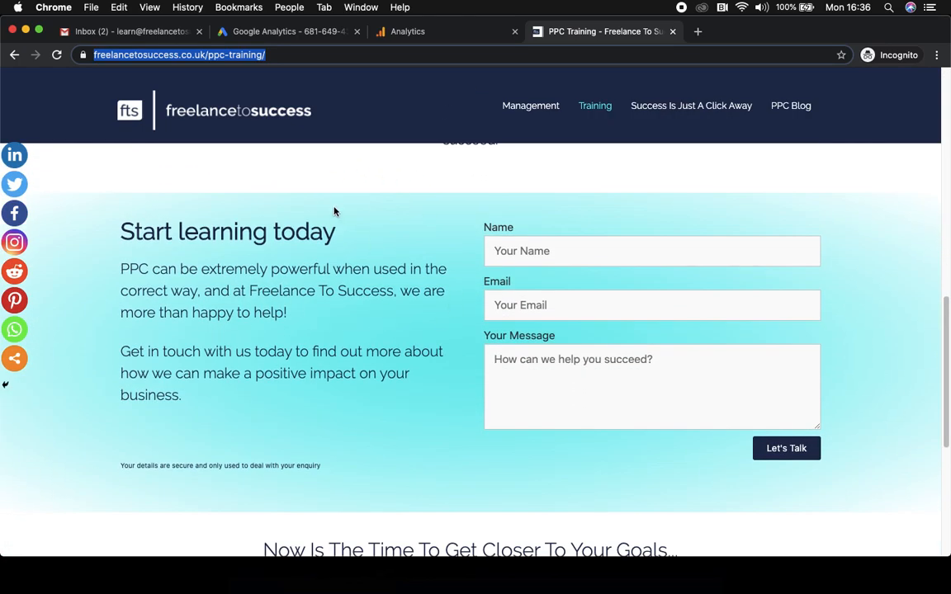
{"action": "left_click", "coordinate": [435, 33]}
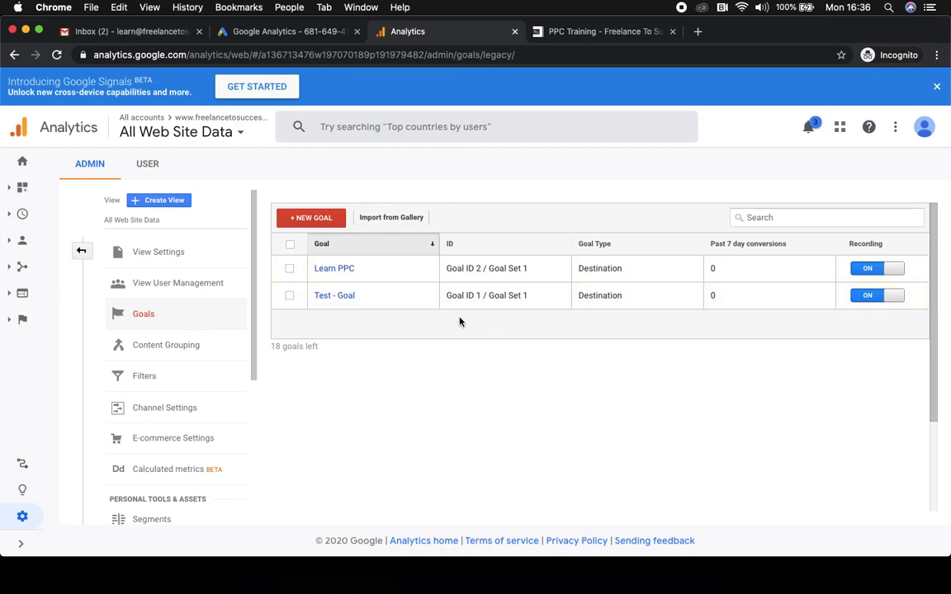
- Start a new goal for the All Web Site Data view using the Custom set-up and continue to its description
{"action": "left_click", "coordinate": [322, 221]}
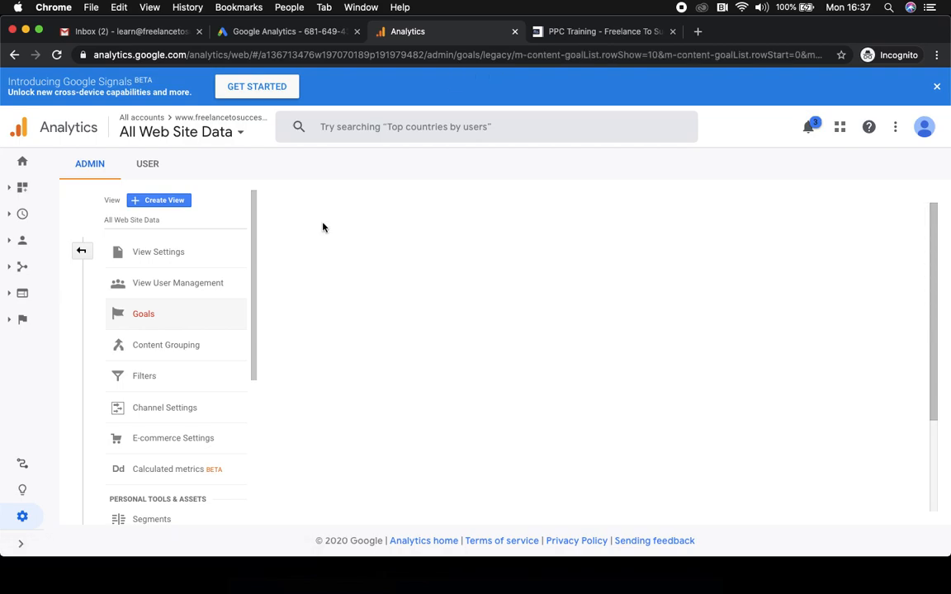
{"action": "scroll", "coordinate": [395, 355], "scroll_direction": "down", "scroll_amount": 3}
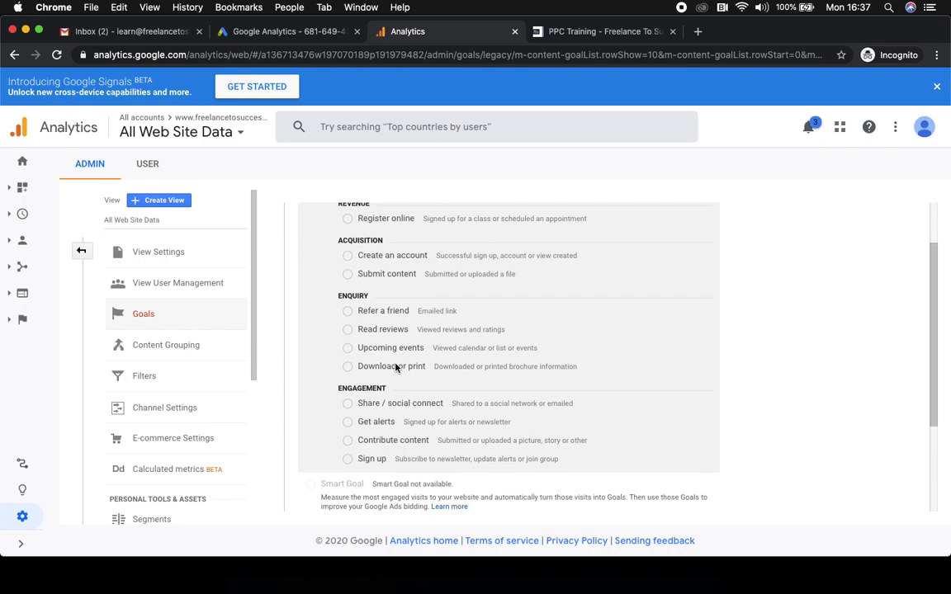
{"action": "scroll", "coordinate": [401, 331], "scroll_direction": "down", "scroll_amount": 2}
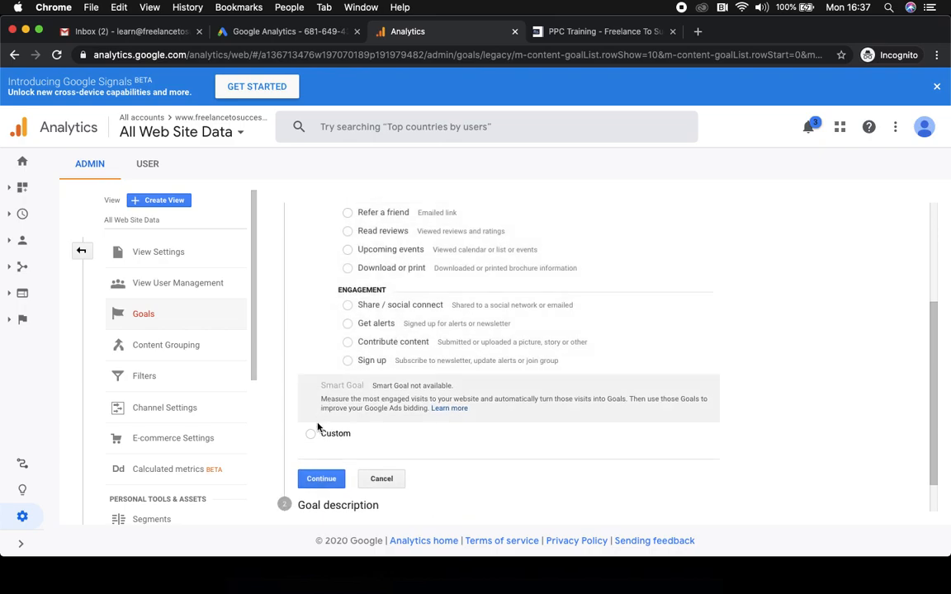
{"action": "left_click", "coordinate": [311, 435]}
{"action": "scroll", "coordinate": [345, 284], "scroll_direction": "down", "scroll_amount": 1}
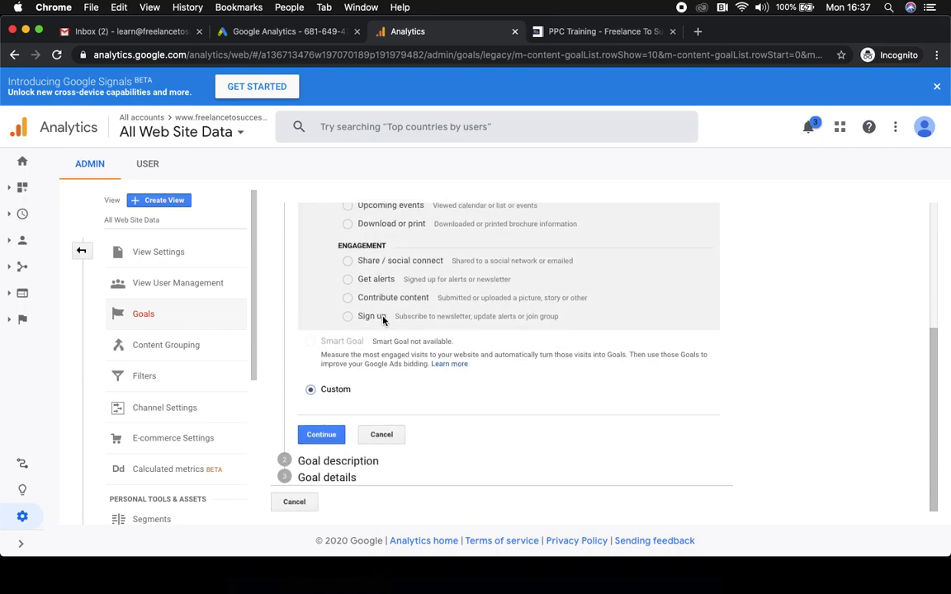
{"action": "left_click", "coordinate": [323, 438]}
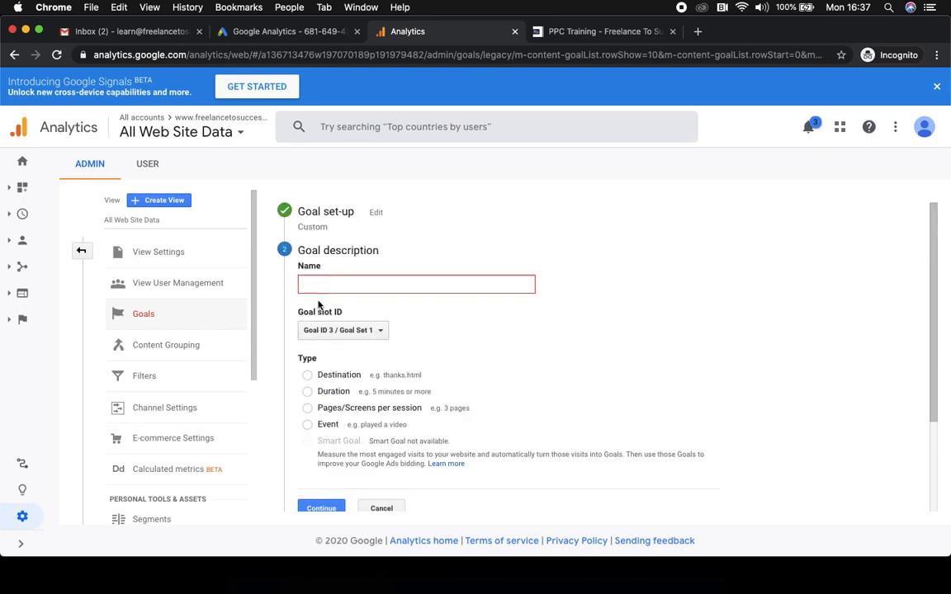
- Name the goal "Test Goal", set its type to Destination and continue to the goal details
{"action": "type", "text": "Test Goal"}
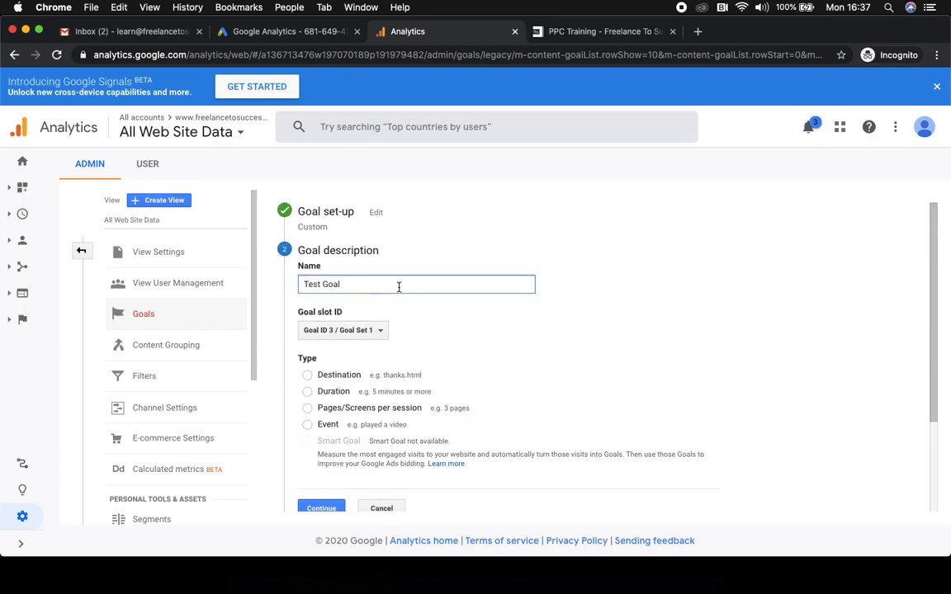
{"action": "scroll", "coordinate": [372, 248], "scroll_direction": "down", "scroll_amount": 3}
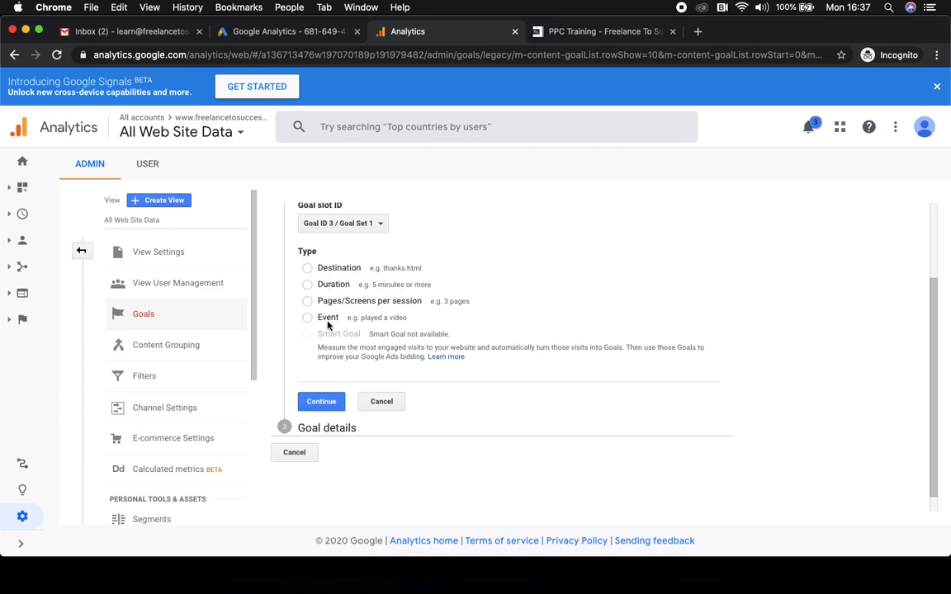
{"action": "left_click", "coordinate": [307, 268]}
{"action": "left_click", "coordinate": [323, 402]}
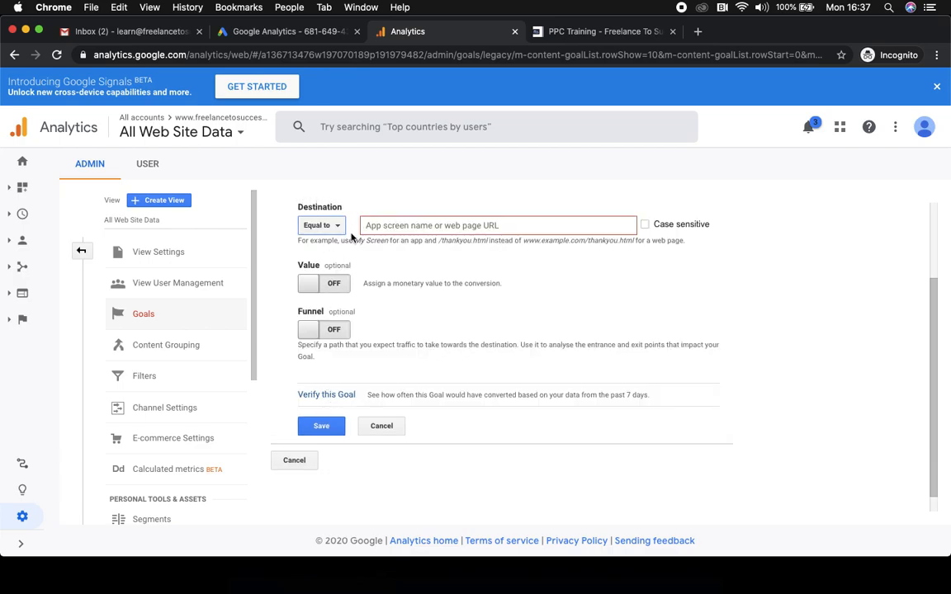
{"action": "left_click", "coordinate": [389, 228]}
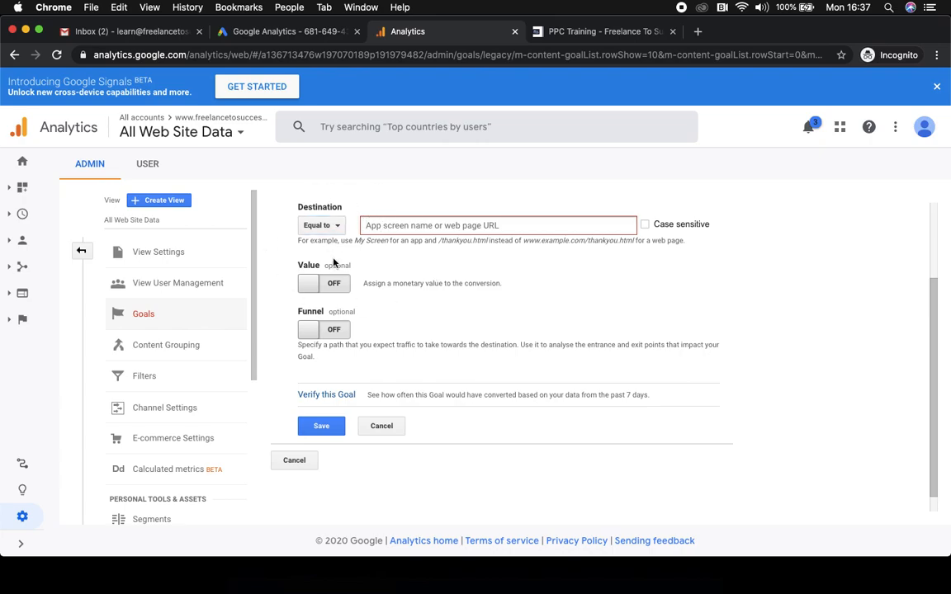
{"action": "left_click", "coordinate": [518, 31]}
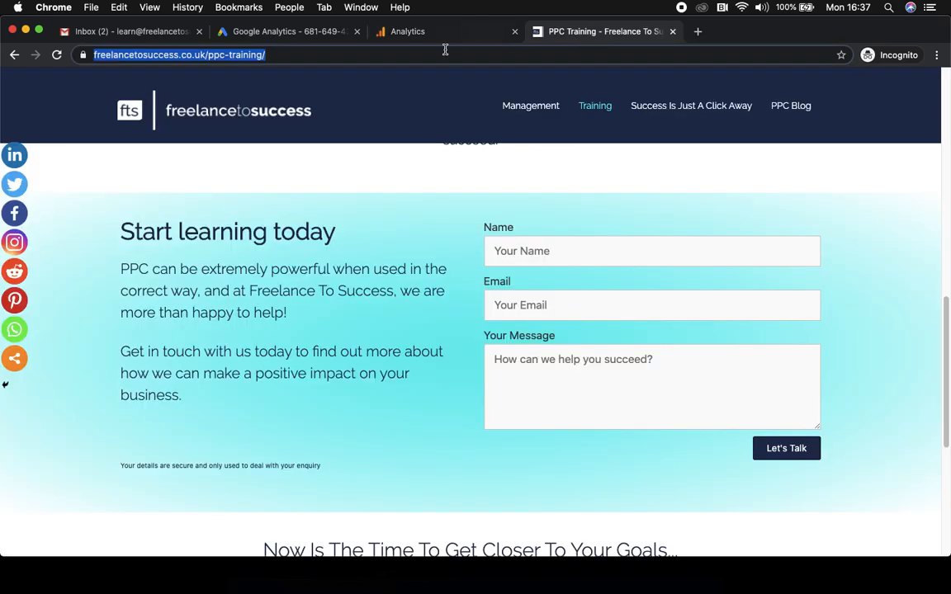
{"action": "left_click", "coordinate": [356, 56]}
{"action": "key", "text": "super+c"}
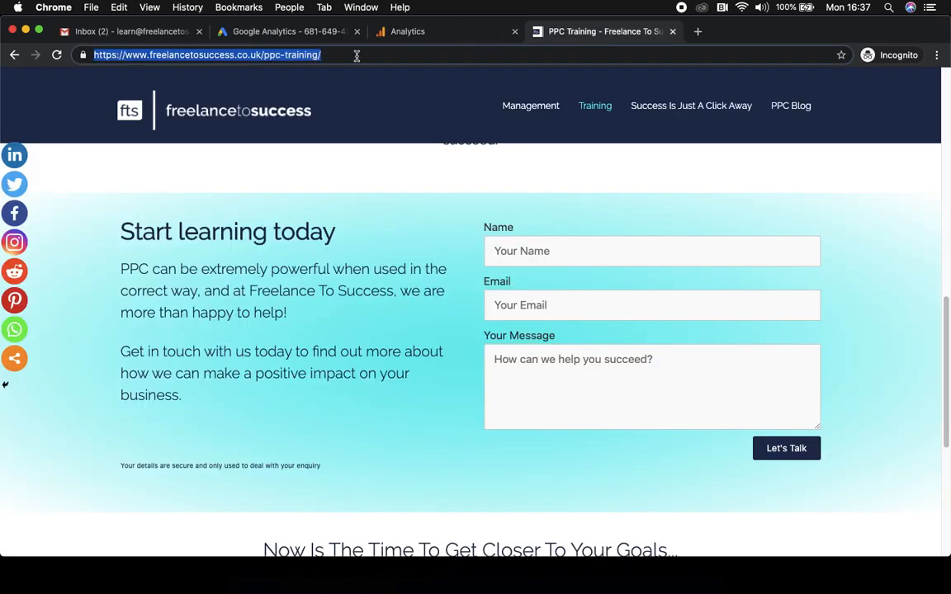
{"action": "left_click", "coordinate": [416, 34]}
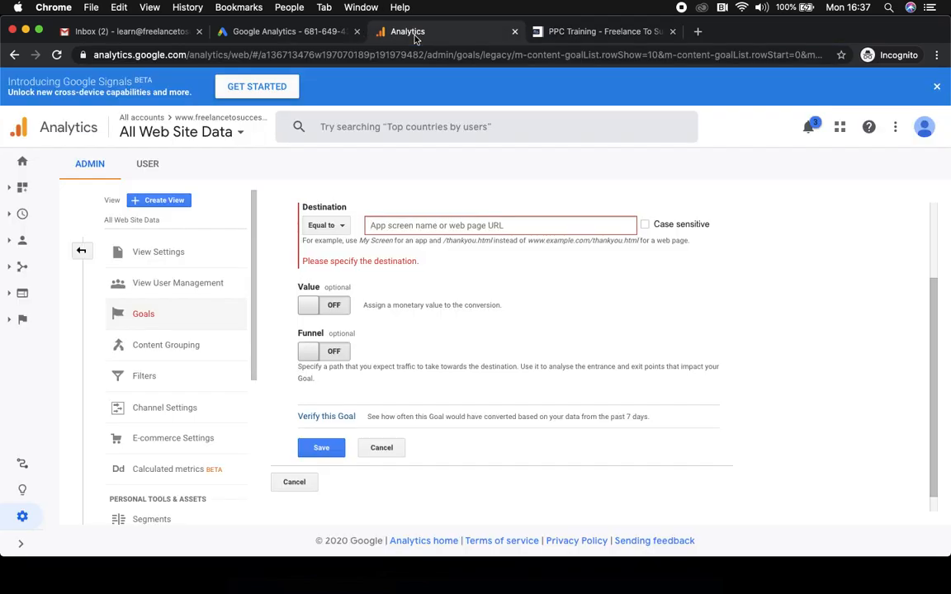
{"action": "left_click", "coordinate": [411, 225]}
{"action": "key", "text": "super+v"}
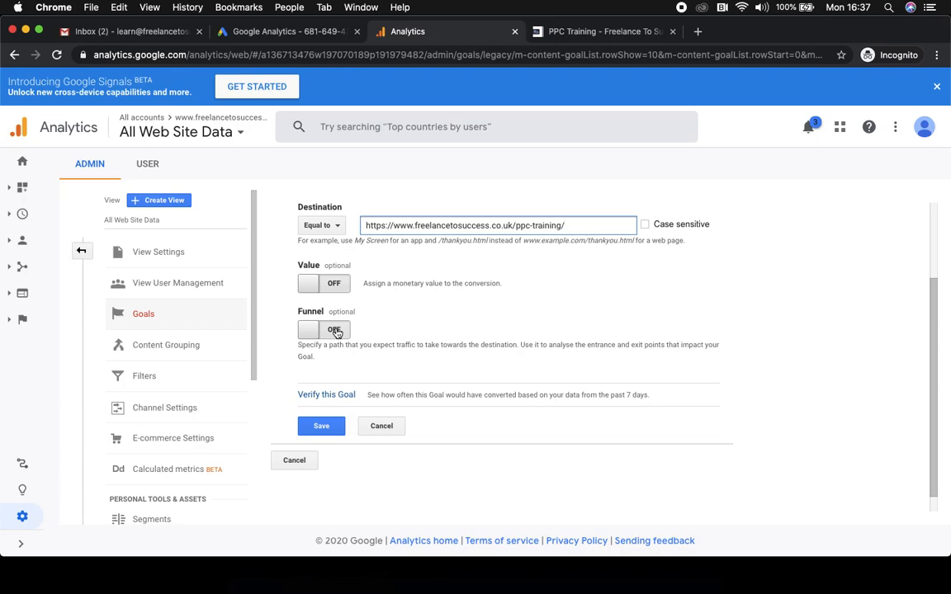
- Verify the new goal against the past 7 days of data and save it
{"action": "scroll", "coordinate": [316, 323], "scroll_direction": "down", "scroll_amount": 1}
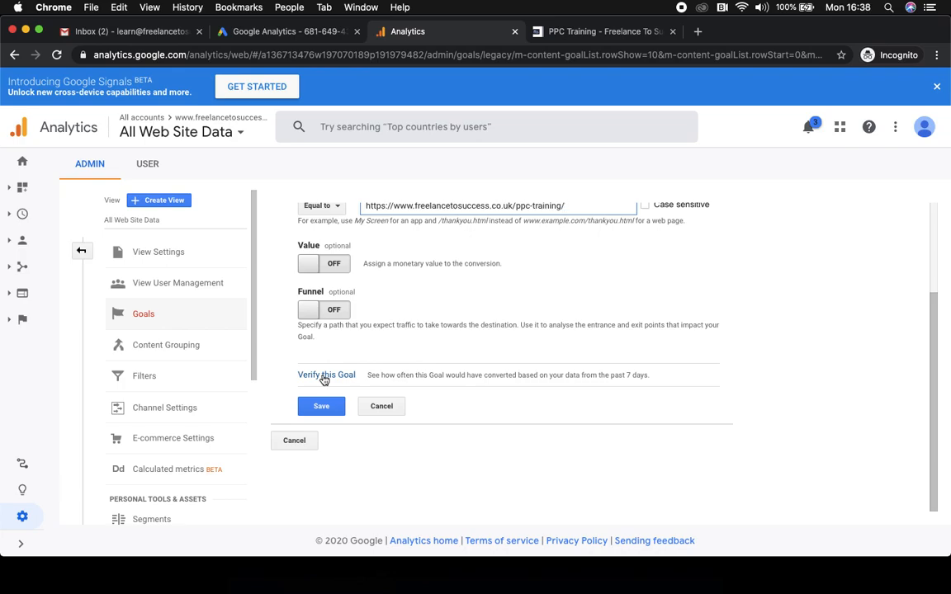
{"action": "left_click", "coordinate": [325, 378]}
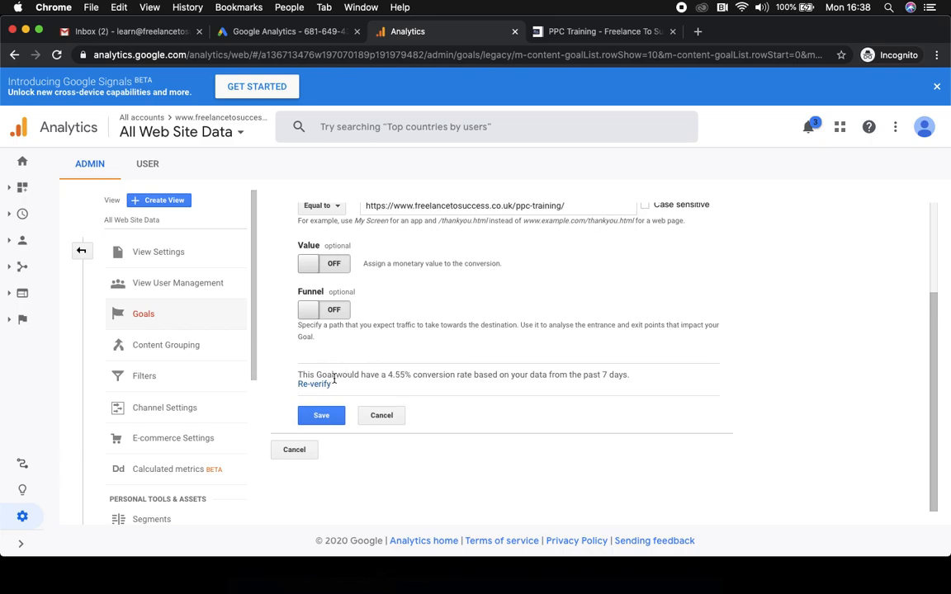
{"action": "left_click", "coordinate": [327, 415]}
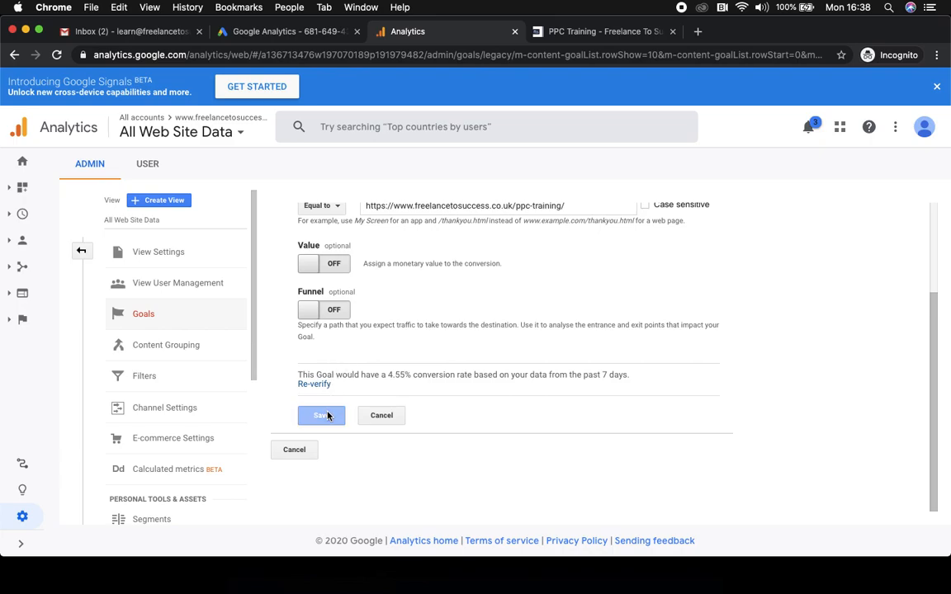
{"action": "scroll", "coordinate": [412, 256], "scroll_direction": "up", "scroll_amount": 3}
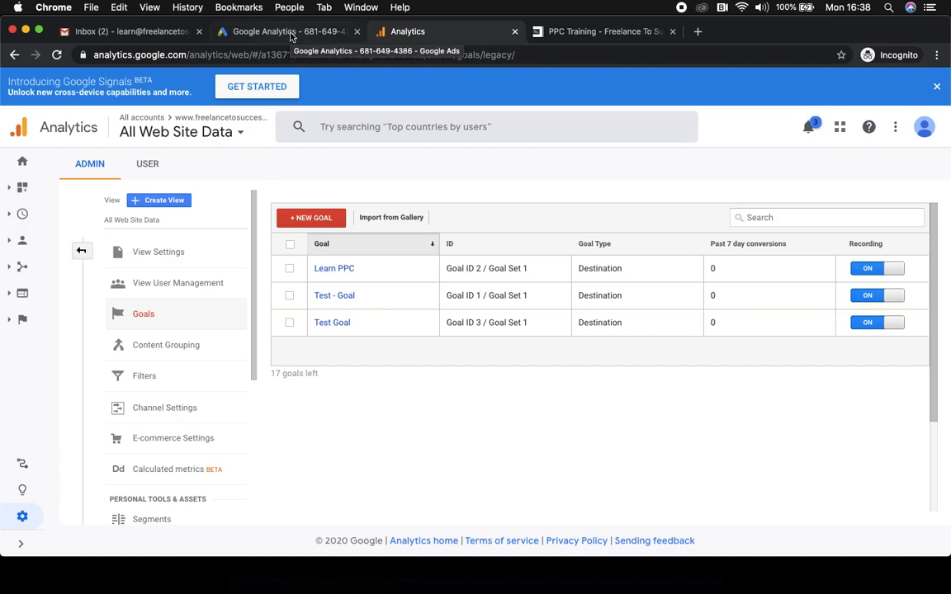
- Switch to Google Ads and start a new conversion action that imports data from Google Analytics
{"action": "left_click", "coordinate": [289, 32]}
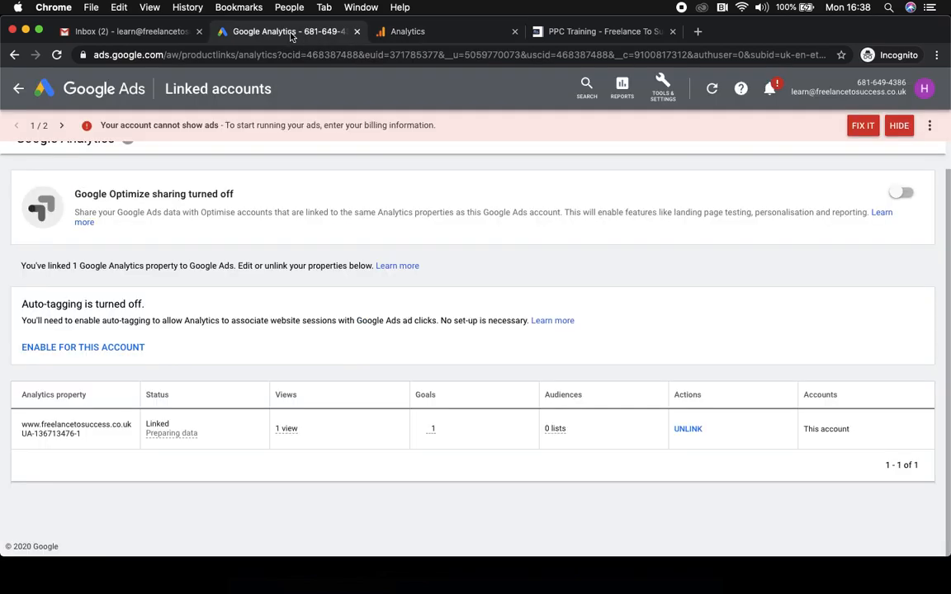
{"action": "left_click", "coordinate": [662, 96]}
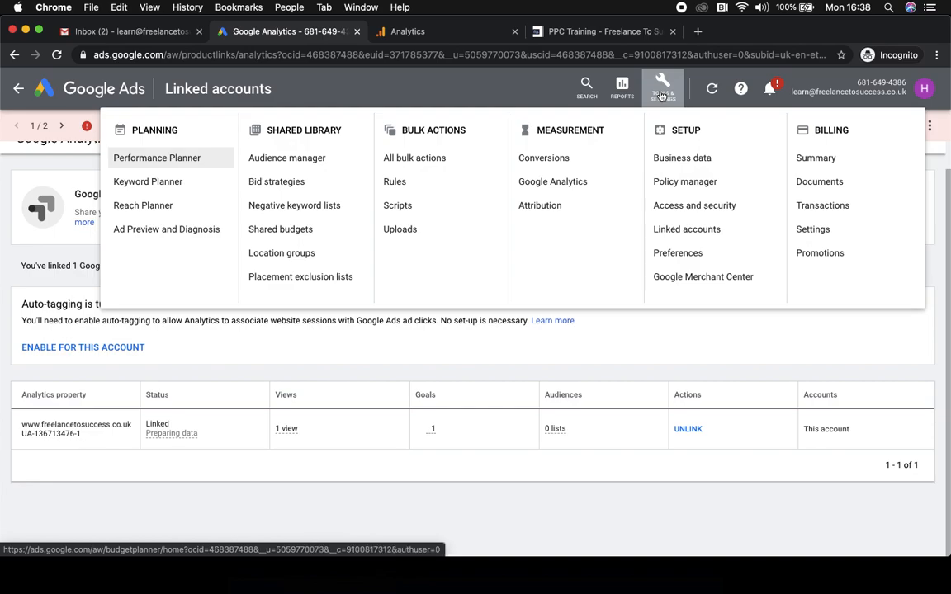
{"action": "left_click", "coordinate": [547, 159]}
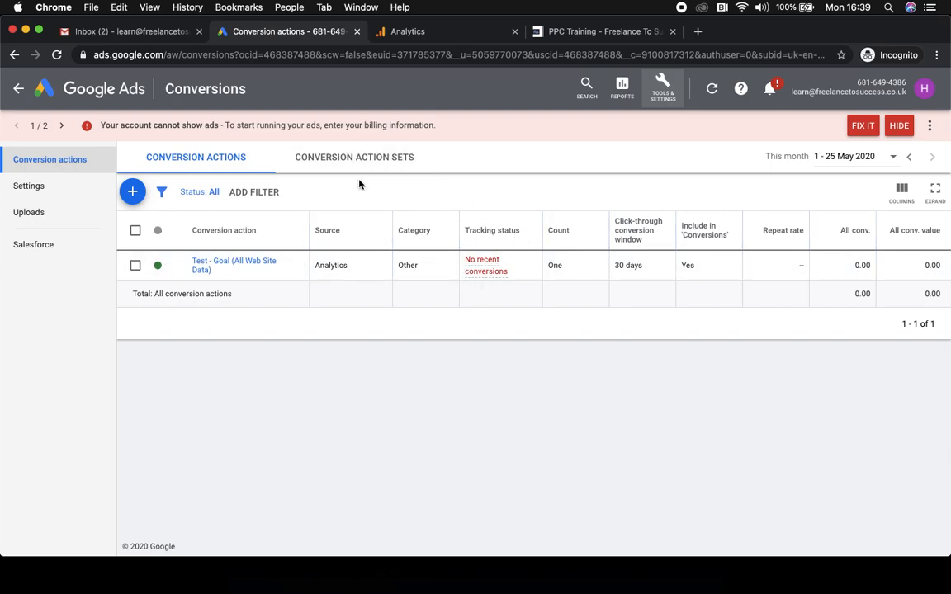
{"action": "left_click", "coordinate": [133, 192]}
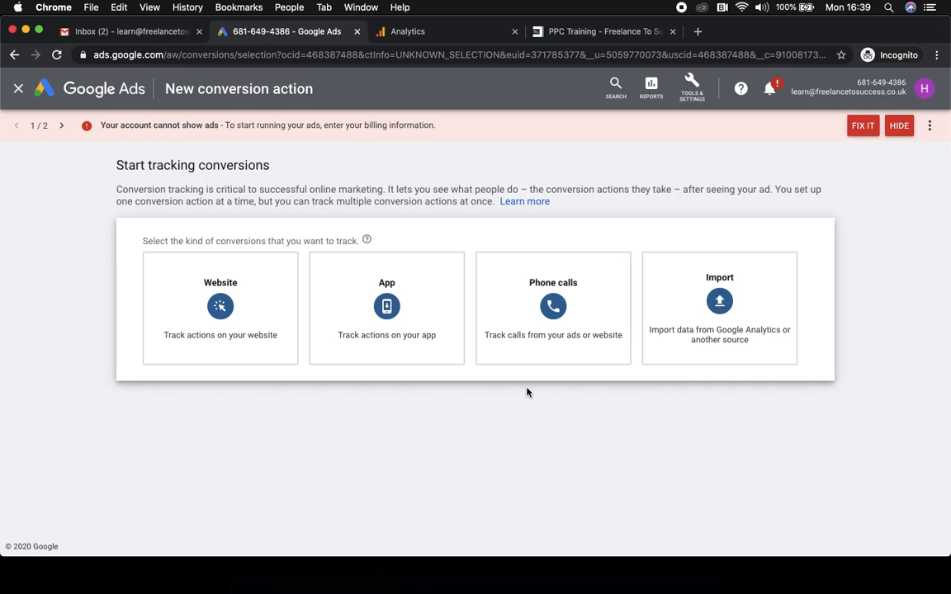
{"action": "left_click", "coordinate": [674, 289]}
{"action": "scroll", "coordinate": [376, 334], "scroll_direction": "down", "scroll_amount": 2}
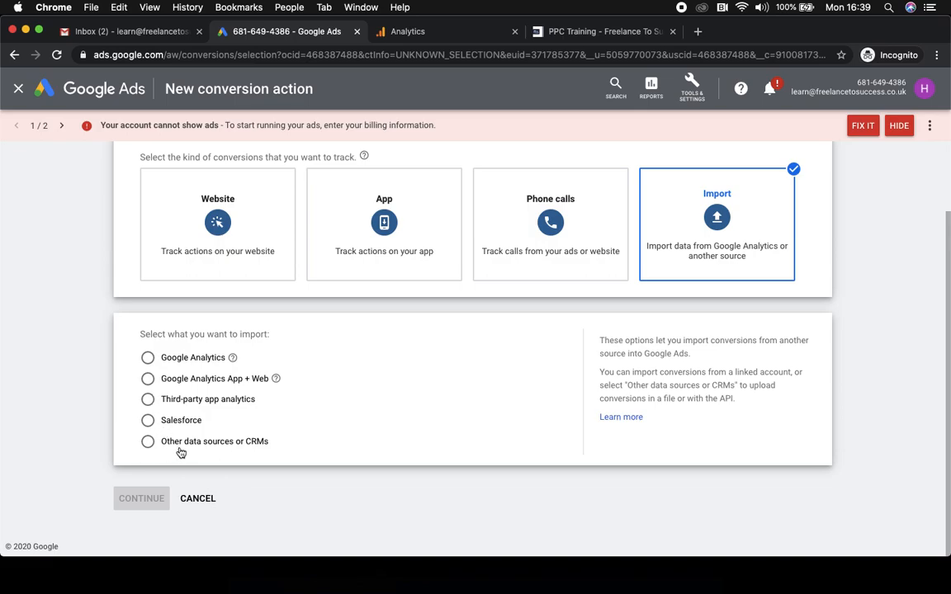
{"action": "left_click", "coordinate": [149, 358]}
{"action": "left_click", "coordinate": [148, 499]}
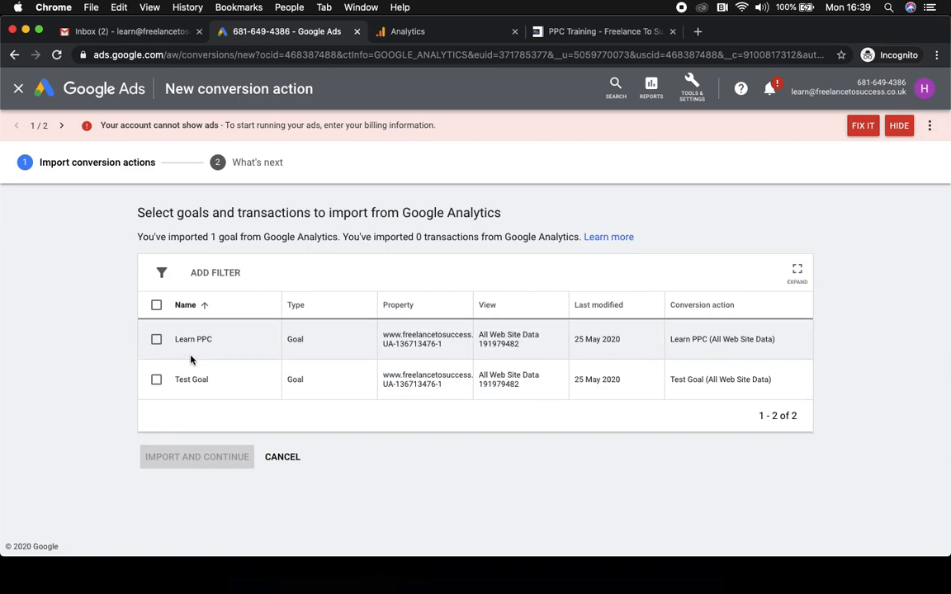
- Compare the importable goals with the Google Analytics goals list, then import Learn PPC and Test Goal and finish the import
{"action": "left_click", "coordinate": [405, 32]}
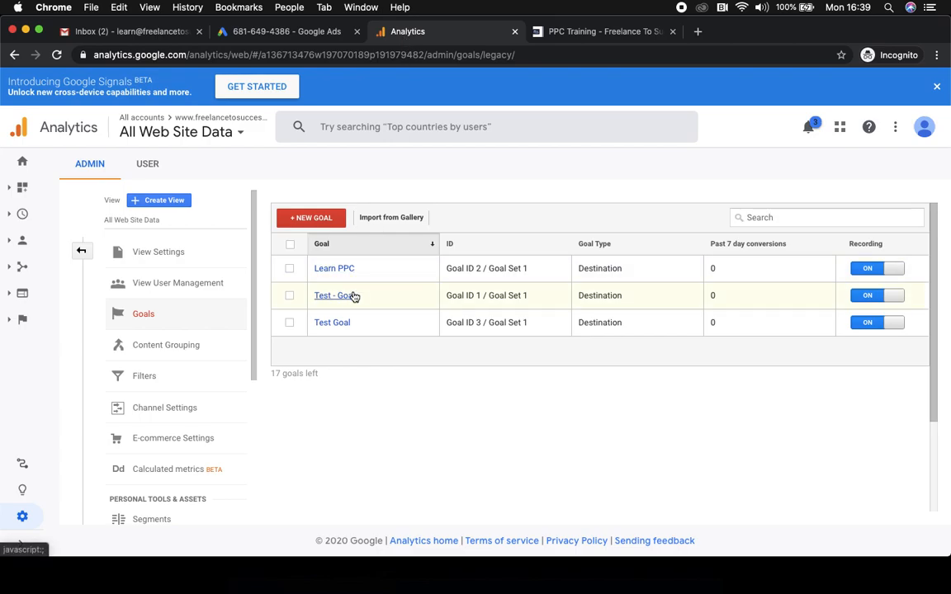
{"action": "left_click", "coordinate": [308, 37]}
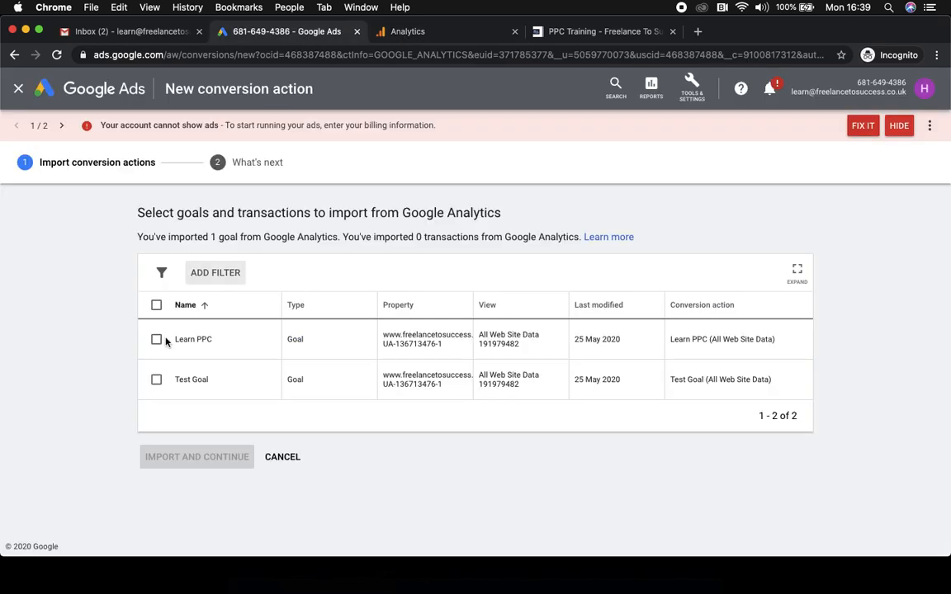
{"action": "left_click", "coordinate": [396, 33]}
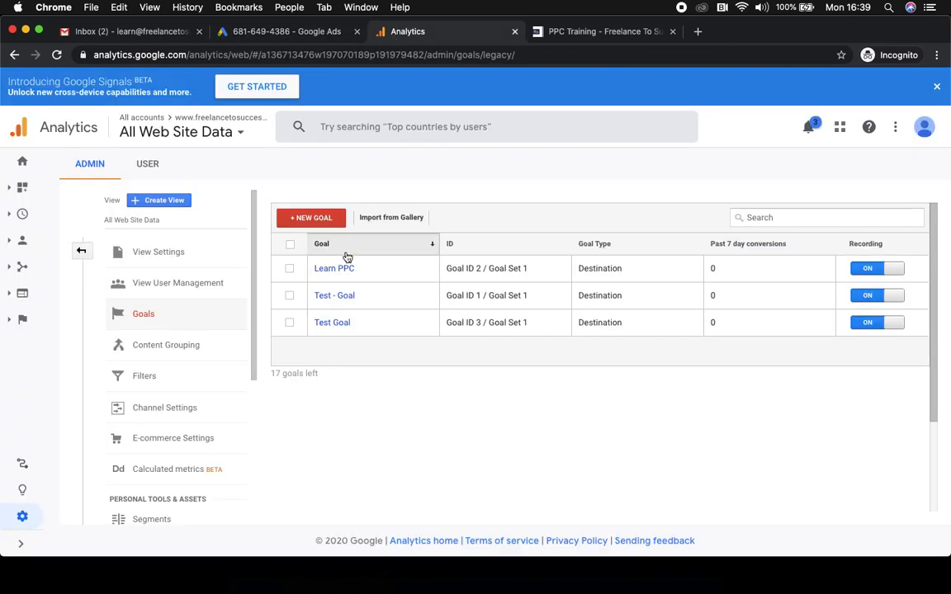
{"action": "left_click", "coordinate": [248, 34]}
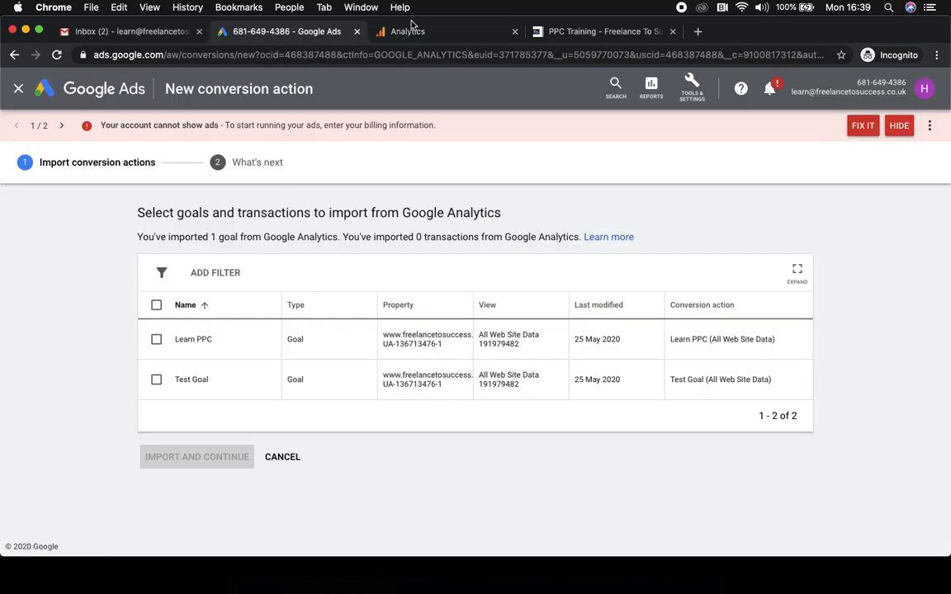
{"action": "left_click", "coordinate": [157, 307]}
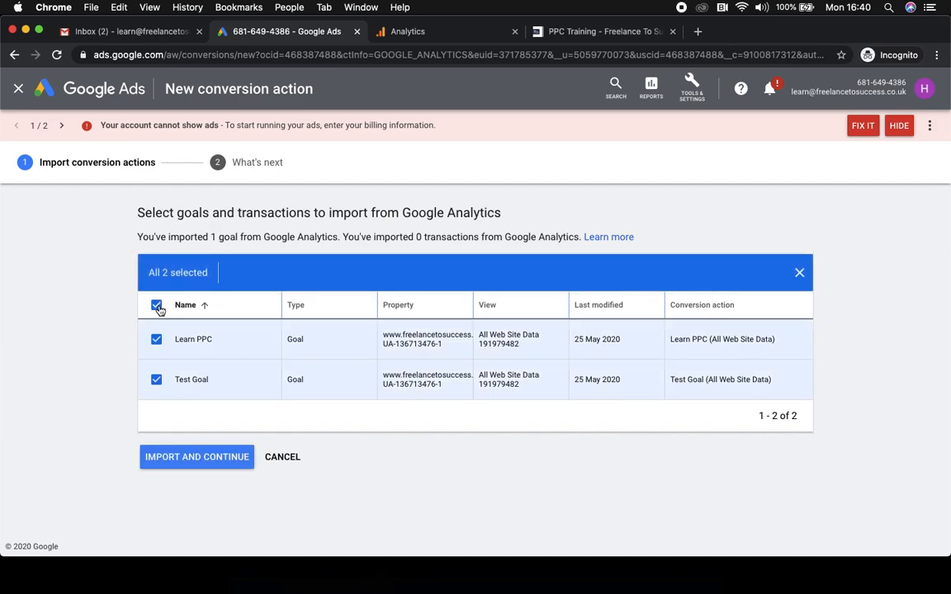
{"action": "left_click", "coordinate": [217, 456]}
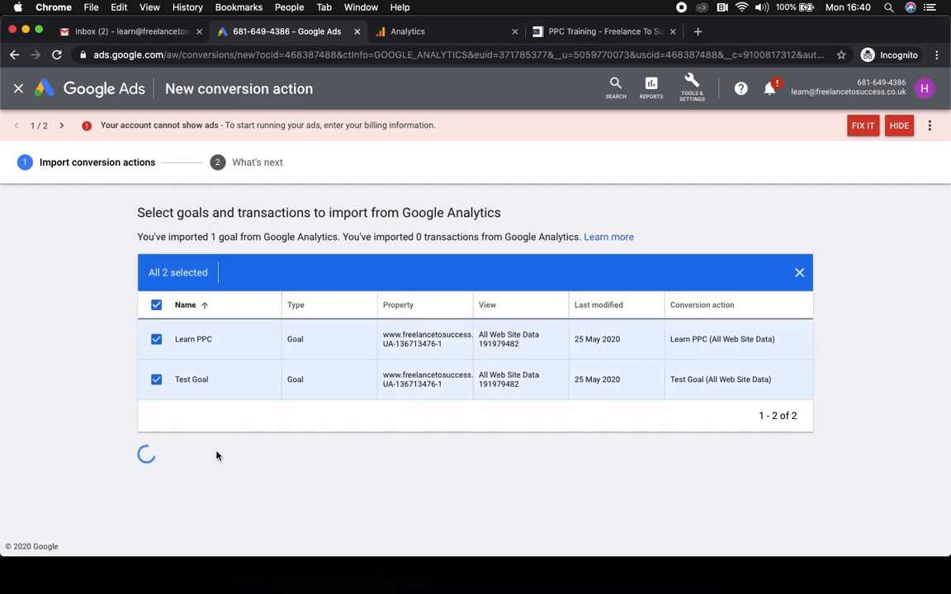
{"action": "left_click", "coordinate": [163, 351]}
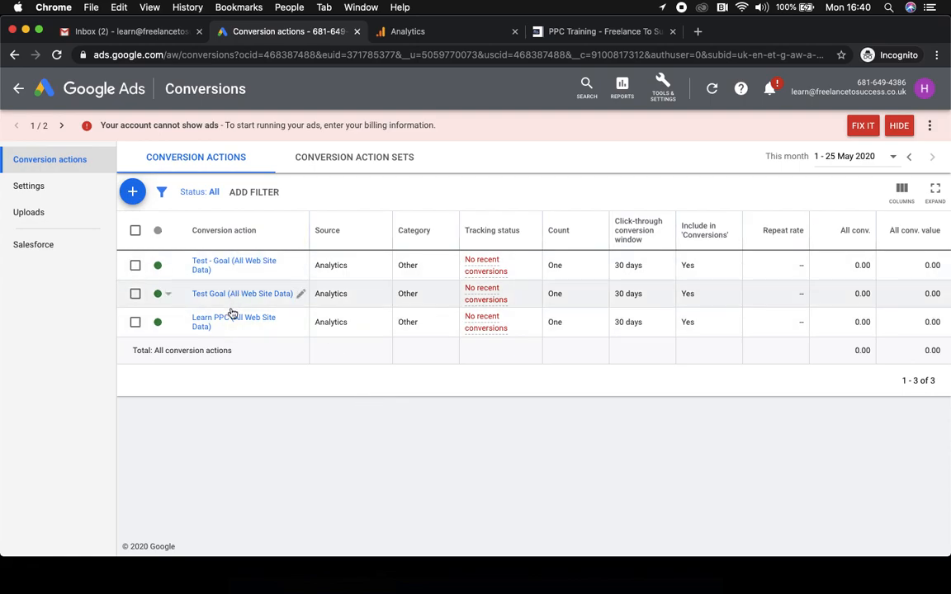
- Open the Test - Goal (All Web Site Data) conversion action for editing and look at its name setting, cancelling without a change
{"action": "left_click", "coordinate": [242, 262]}
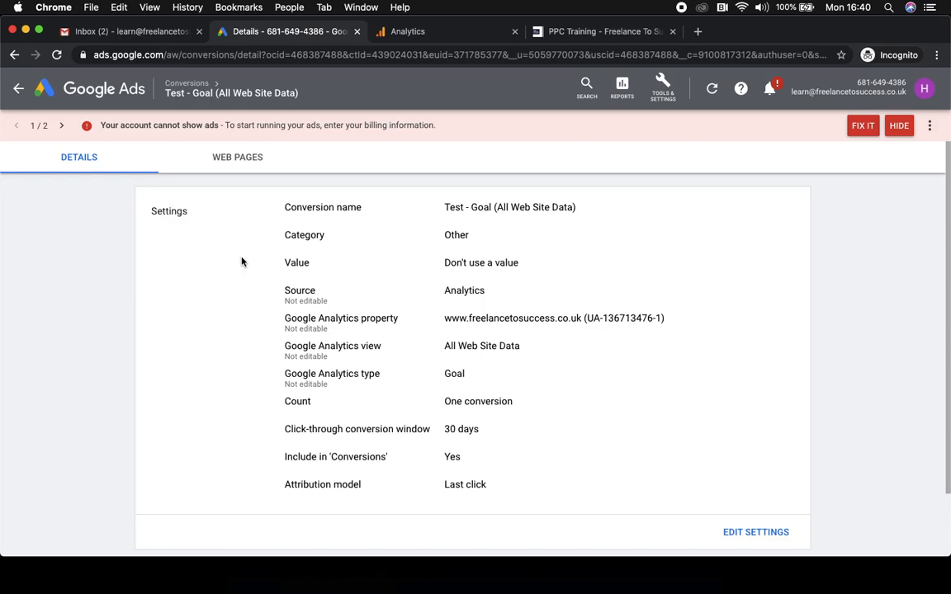
{"action": "scroll", "coordinate": [520, 282], "scroll_direction": "down", "scroll_amount": 2}
{"action": "left_click", "coordinate": [758, 481]}
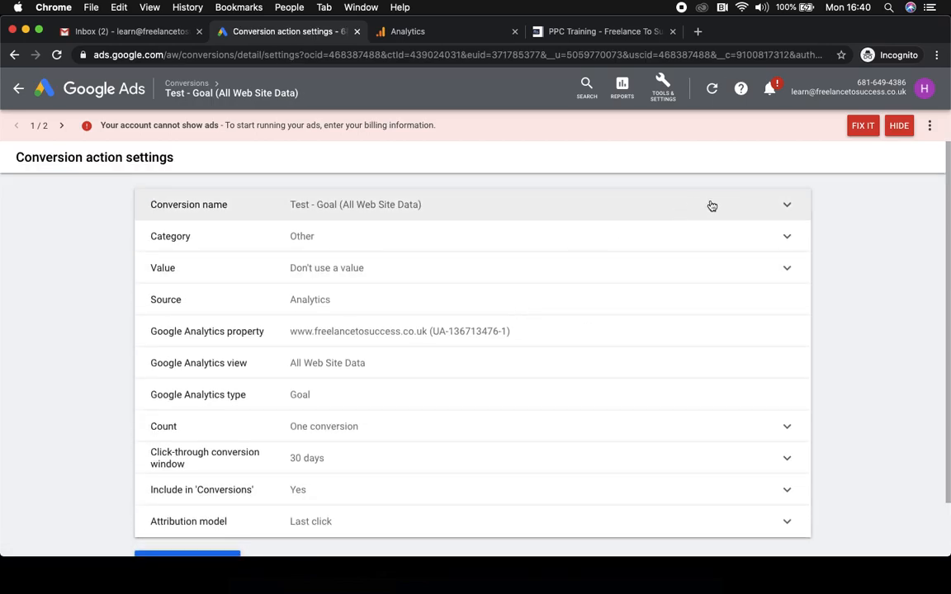
{"action": "left_click", "coordinate": [739, 211]}
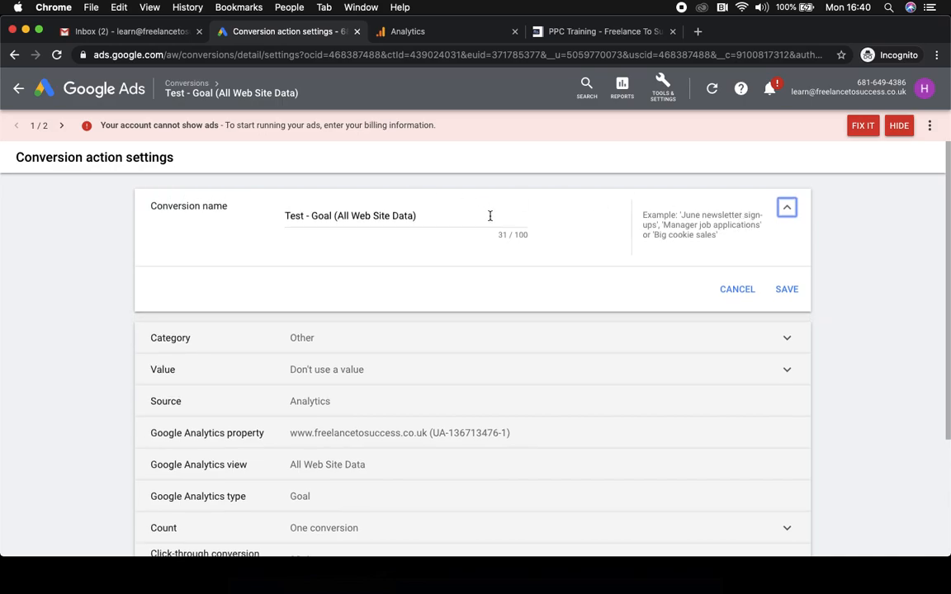
{"action": "left_click", "coordinate": [746, 290]}
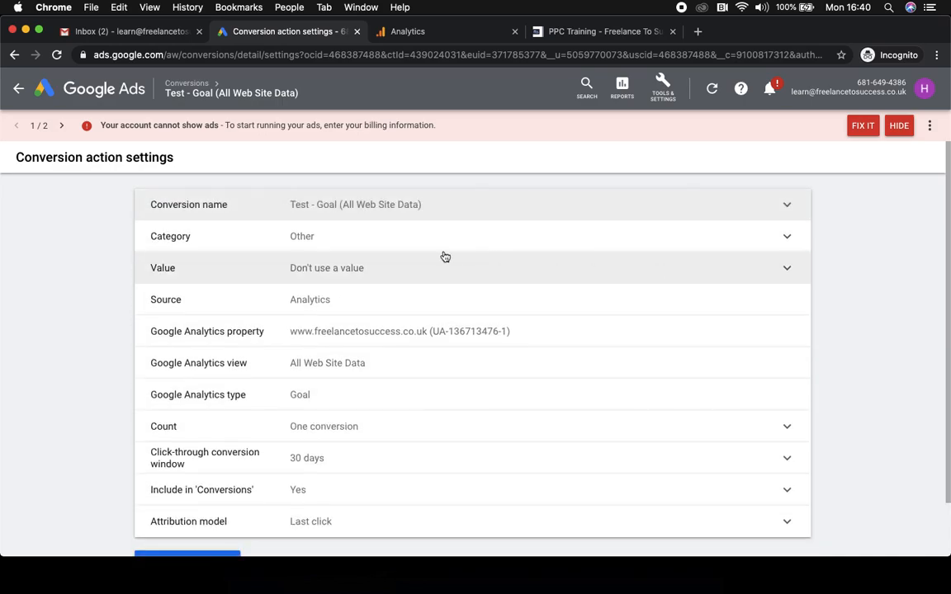
- Set the conversion action's category to Submit lead form and save it
{"action": "left_click", "coordinate": [378, 234]}
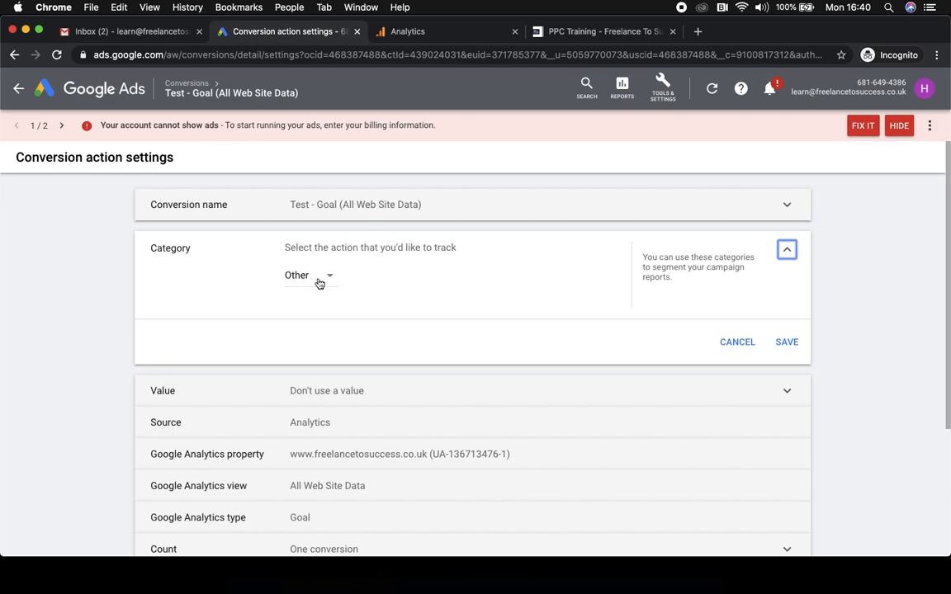
{"action": "left_click", "coordinate": [318, 281]}
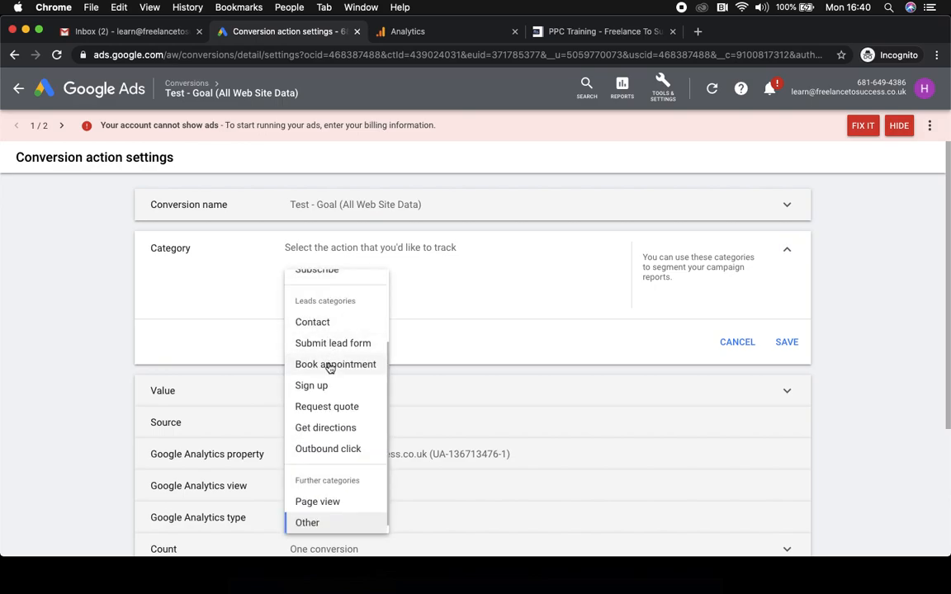
{"action": "scroll", "coordinate": [329, 368], "scroll_direction": "up", "scroll_amount": 2}
{"action": "scroll", "coordinate": [329, 367], "scroll_direction": "up", "scroll_amount": 1}
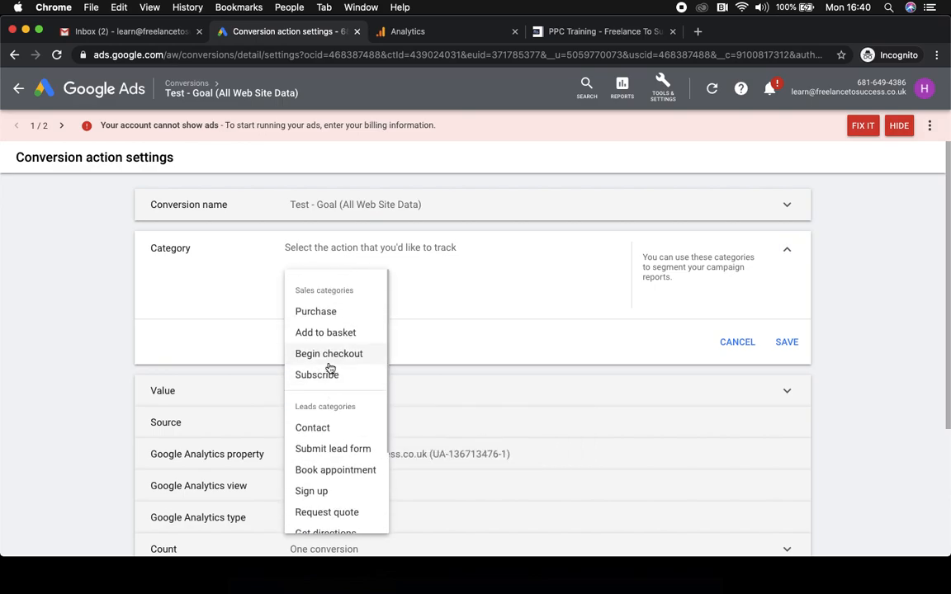
{"action": "left_click", "coordinate": [333, 453]}
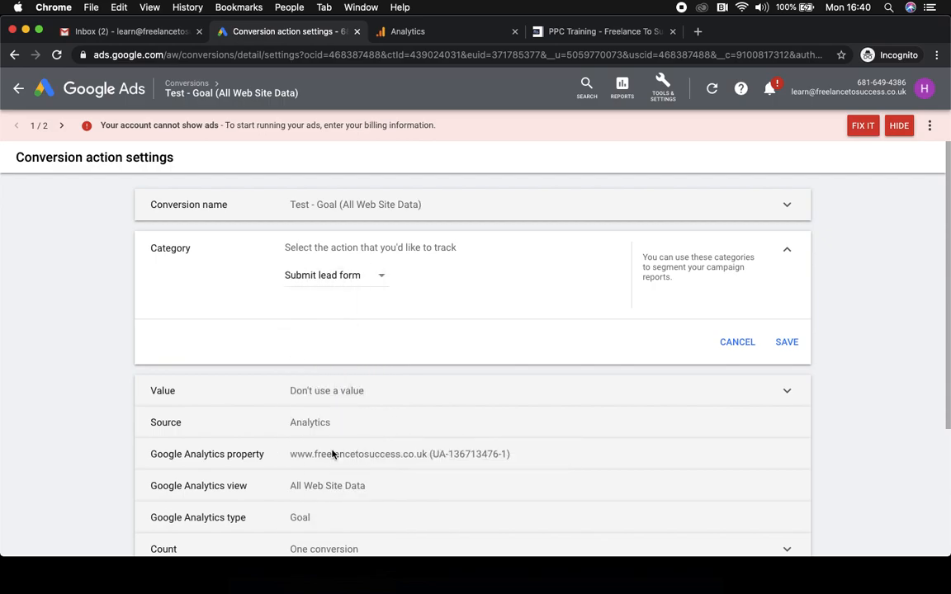
{"action": "left_click", "coordinate": [791, 351]}
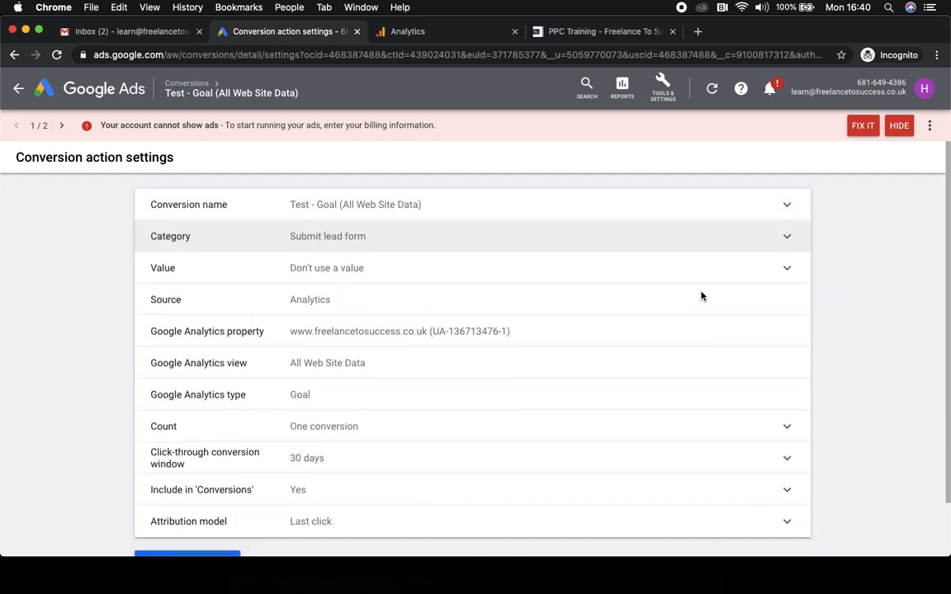
- Review the conversion action's Value and Count options, cancelling out of each
{"action": "left_click", "coordinate": [524, 270]}
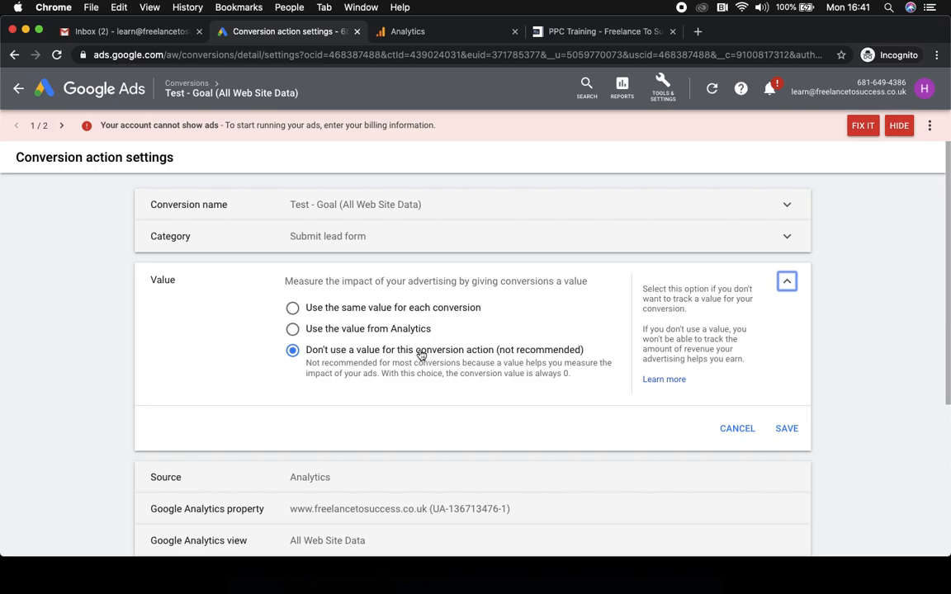
{"action": "left_click", "coordinate": [737, 428]}
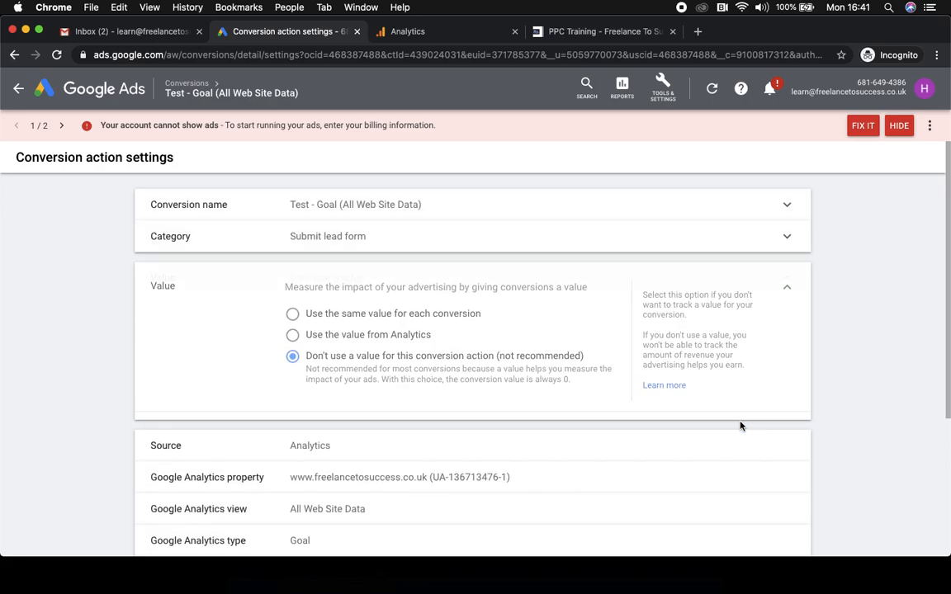
{"action": "scroll", "coordinate": [546, 304], "scroll_direction": "down", "scroll_amount": 2}
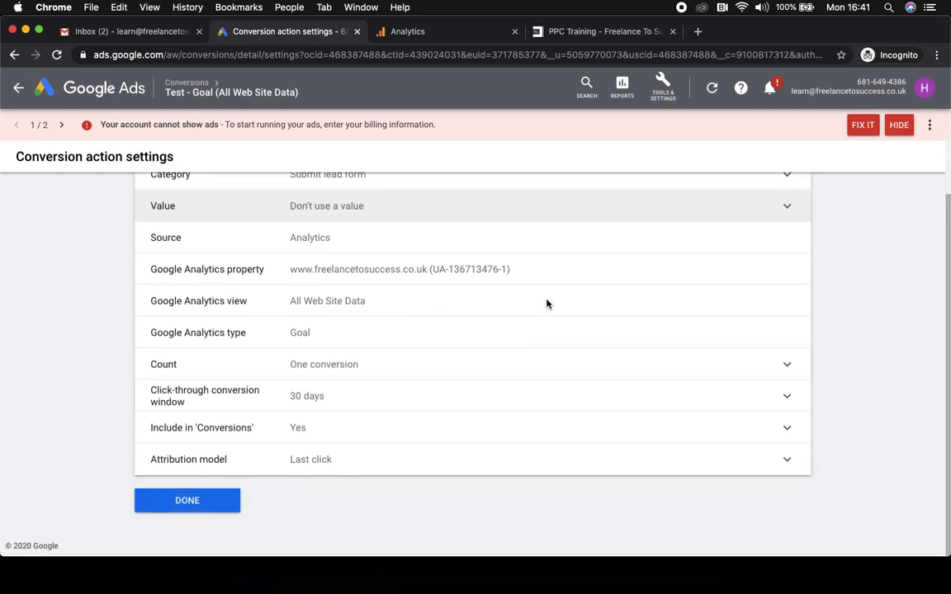
{"action": "left_click", "coordinate": [359, 365]}
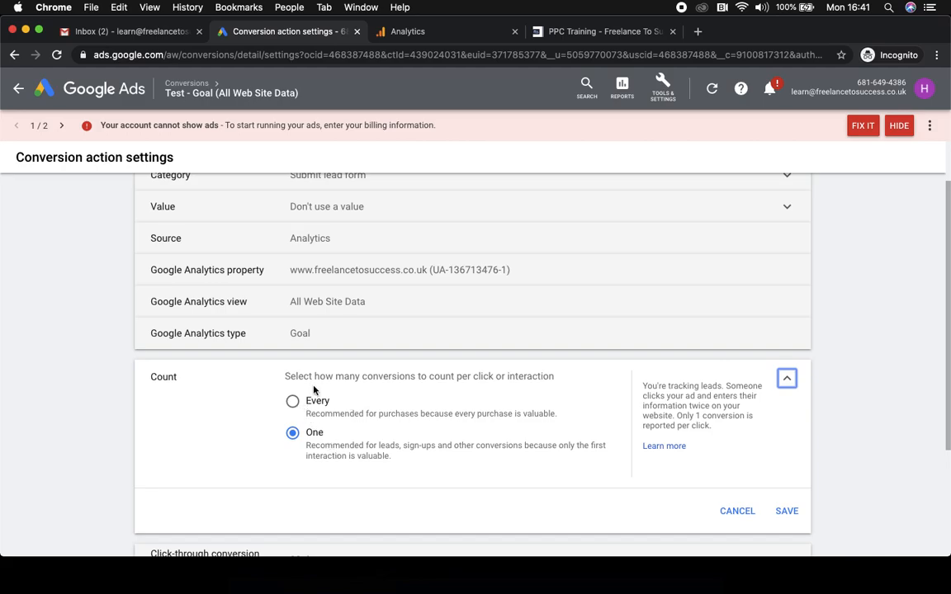
{"action": "left_click", "coordinate": [739, 513]}
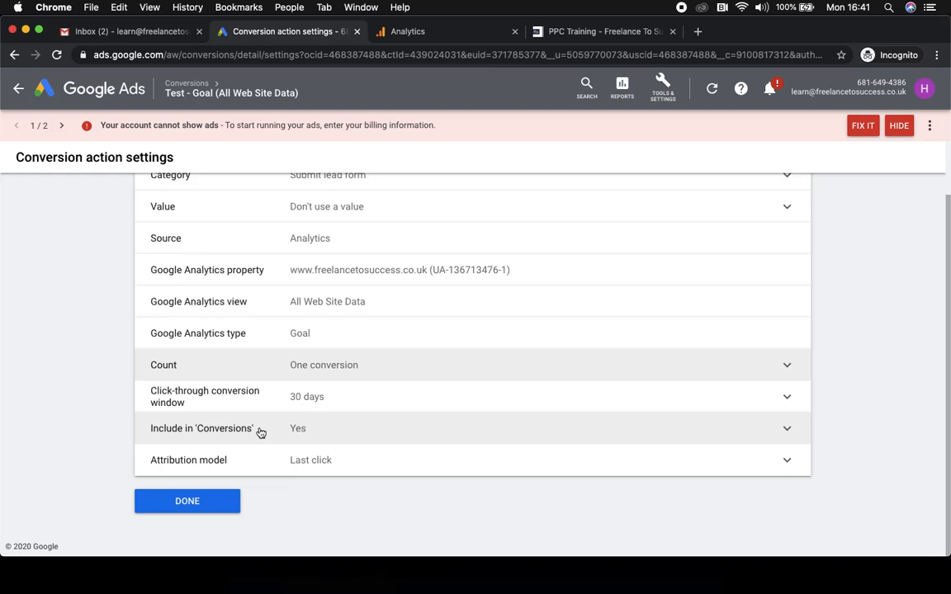
- Review the available attribution models, choose Last click for the conversion action and save it
{"action": "left_click", "coordinate": [327, 463]}
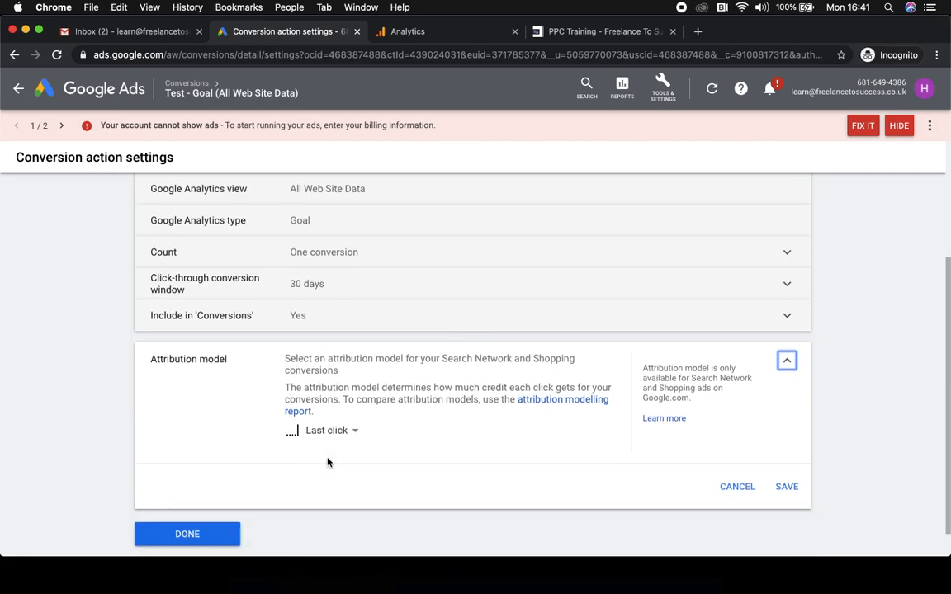
{"action": "left_click", "coordinate": [331, 400]}
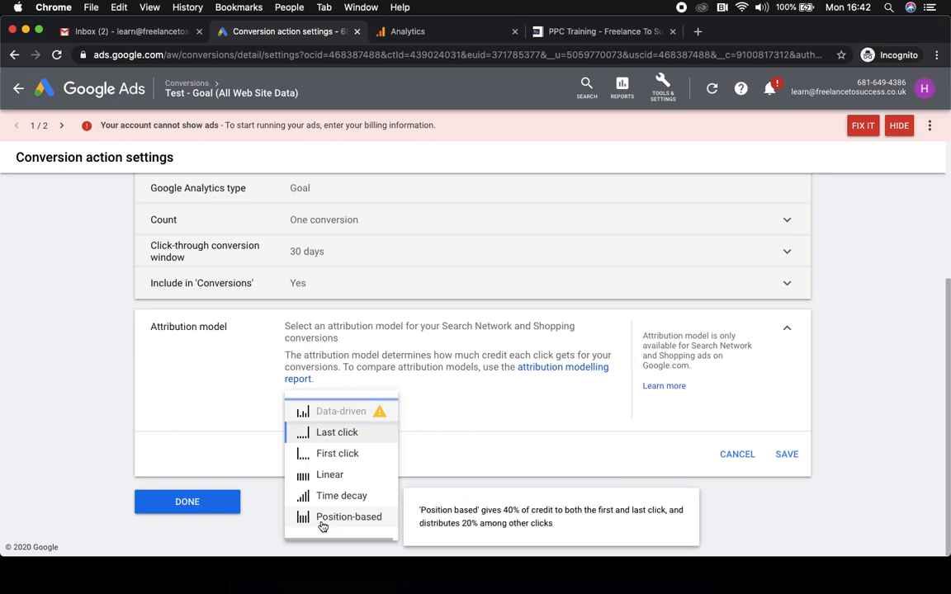
{"action": "left_click", "coordinate": [347, 436]}
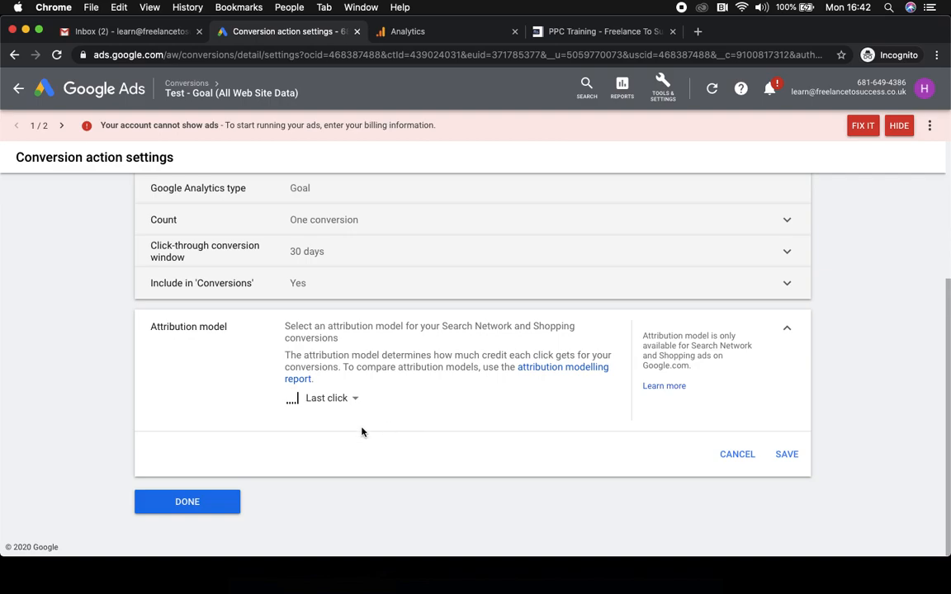
{"action": "left_click", "coordinate": [785, 454]}
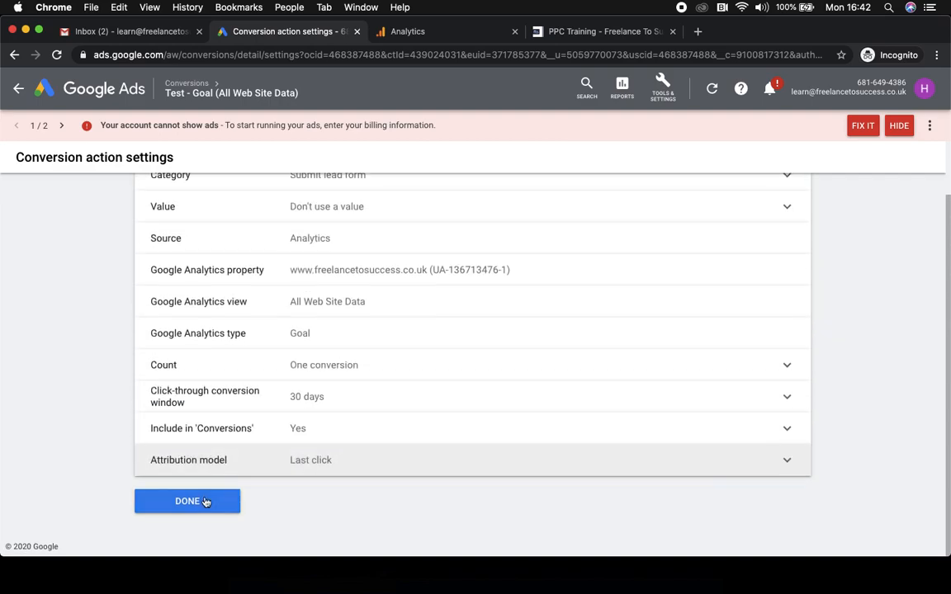
- Finish editing the conversion action and return through the conversion actions list to the Campaigns overview
{"action": "left_click", "coordinate": [205, 502]}
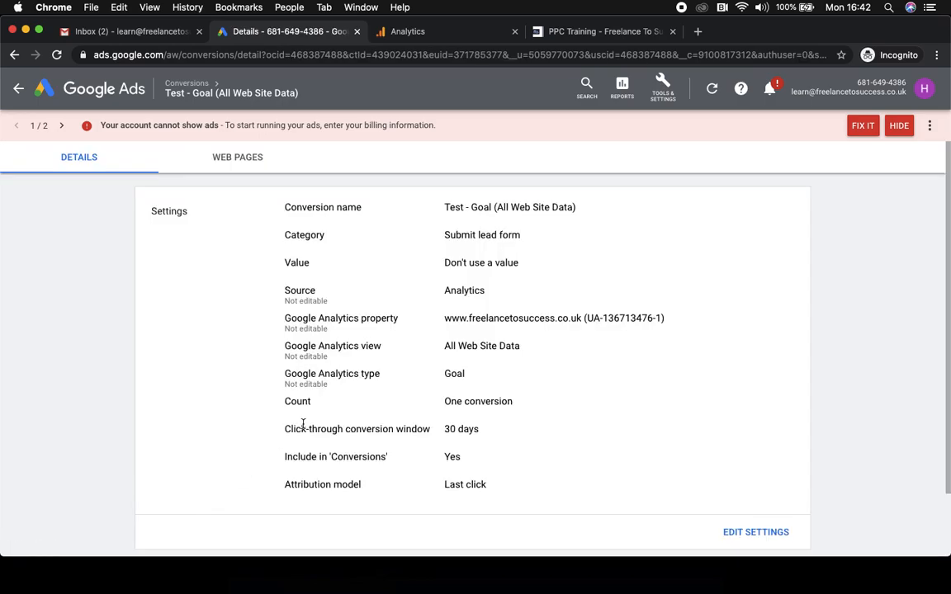
{"action": "scroll", "coordinate": [363, 306], "scroll_direction": "down", "scroll_amount": 2}
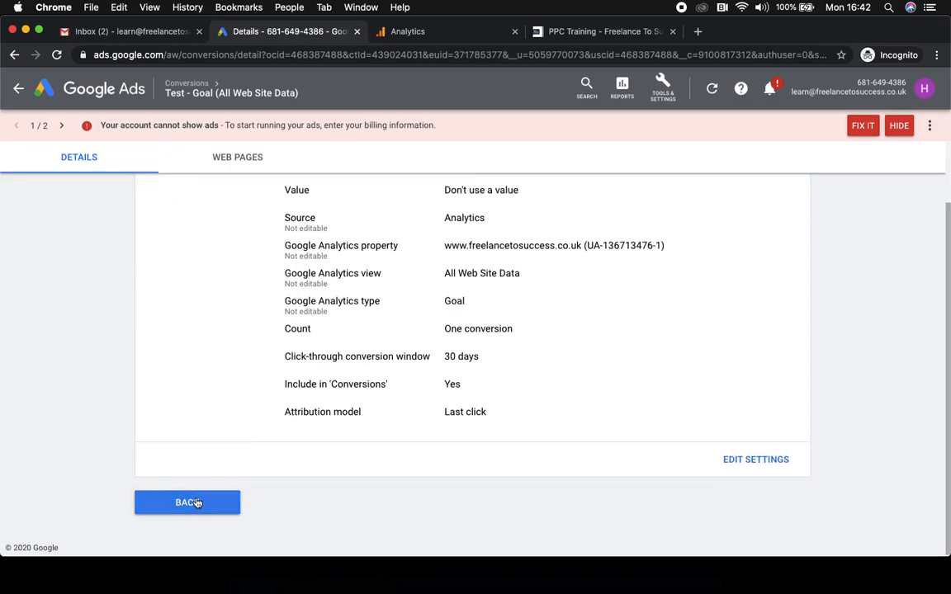
{"action": "left_click", "coordinate": [187, 503]}
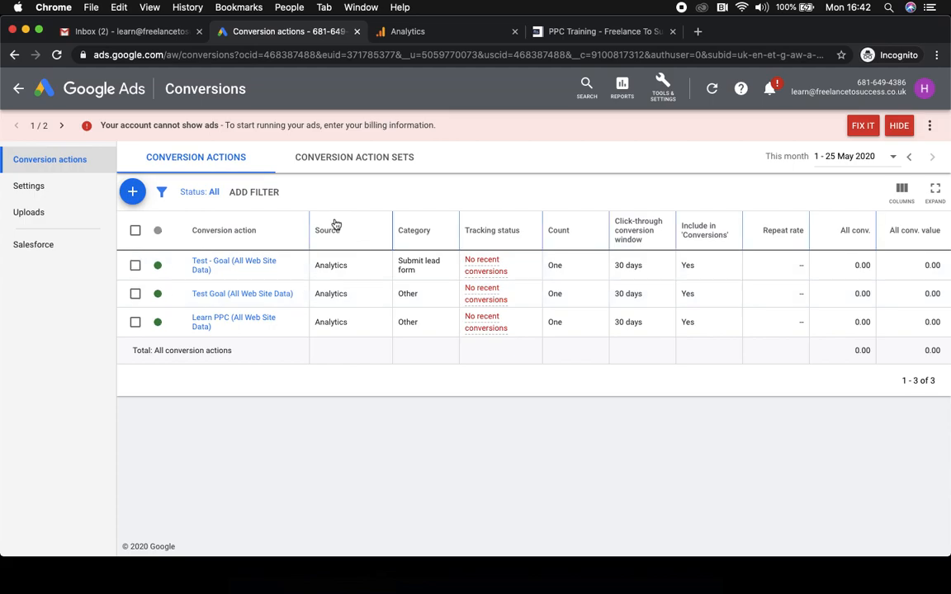
{"action": "left_click", "coordinate": [17, 88]}
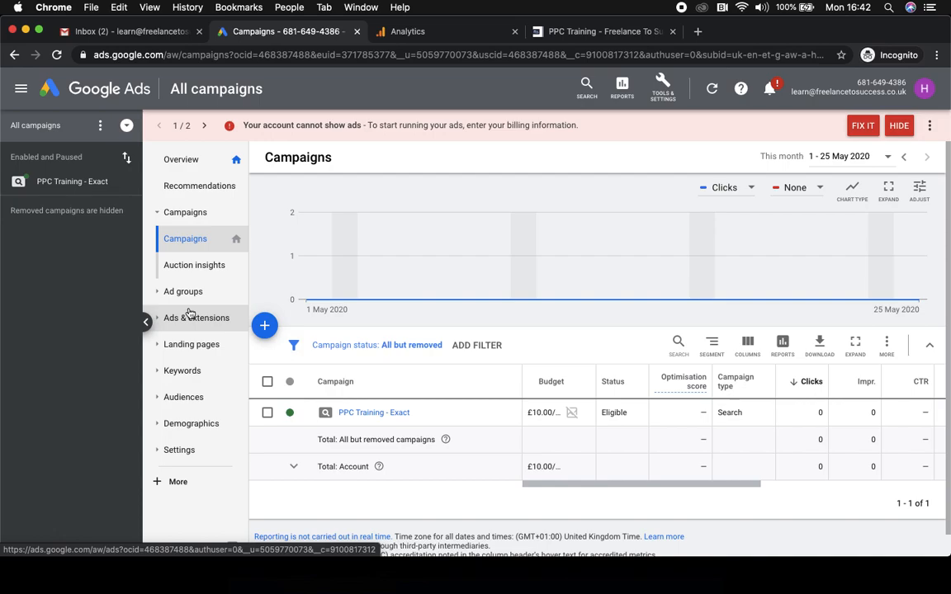
{"action": "mouse_move", "coordinate": [383, 269]}
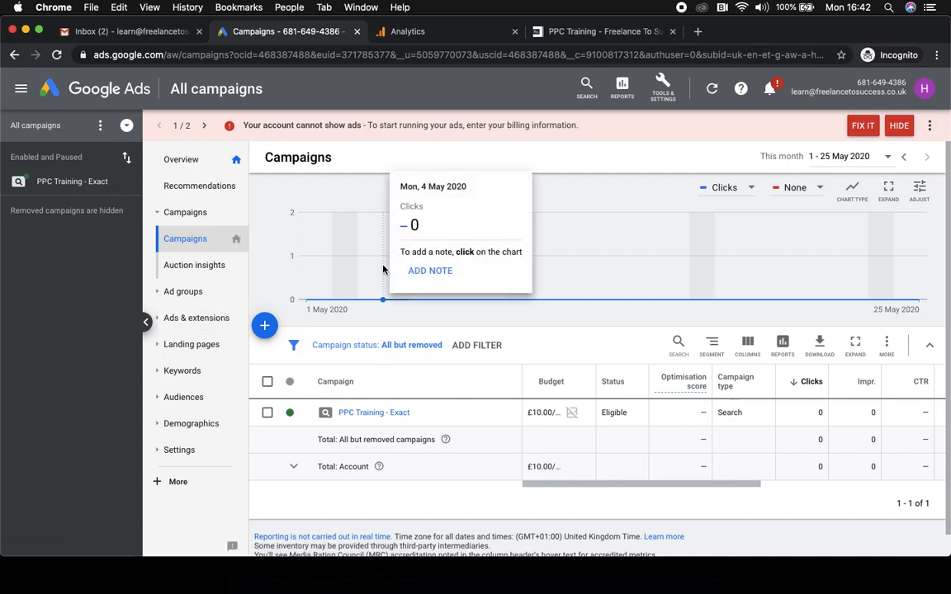